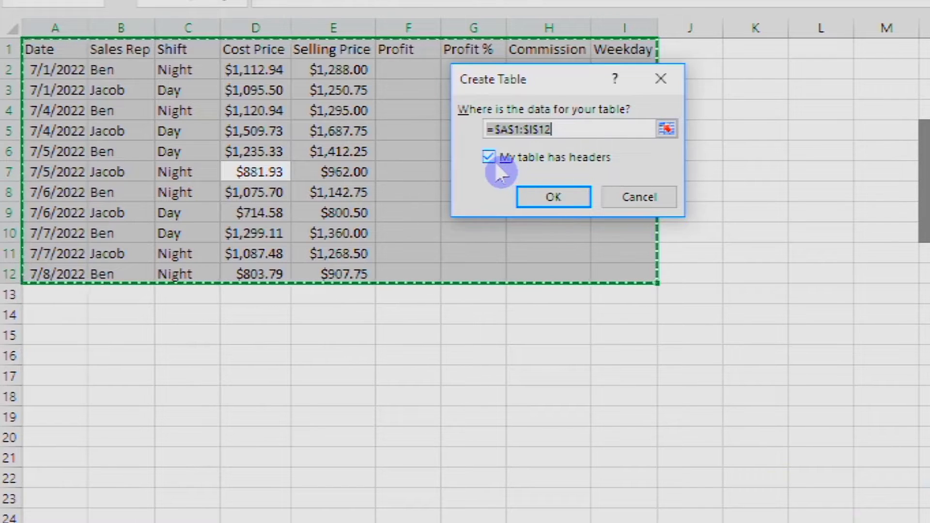
Convert the sales data range A1:I12 into a table with headers.
{"action": "left_click", "coordinate": [561, 197]}
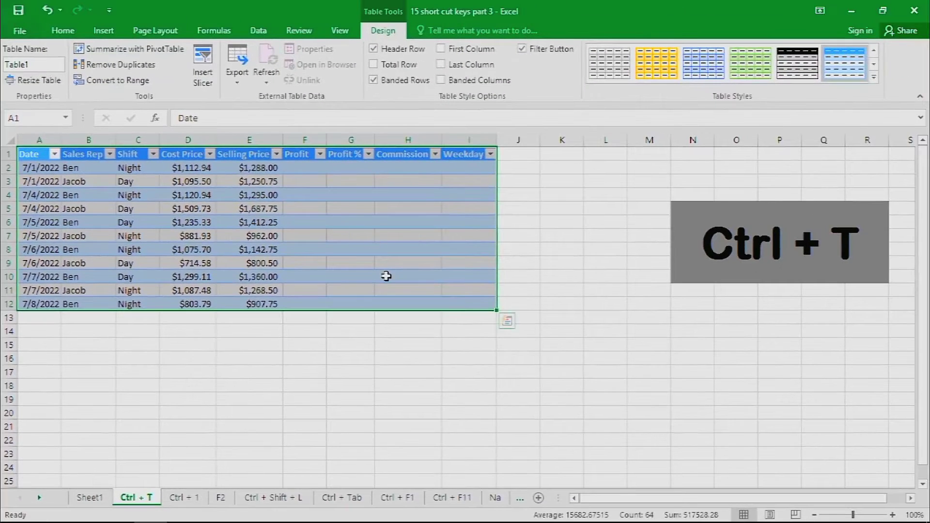
{"action": "left_click", "coordinate": [576, 231]}
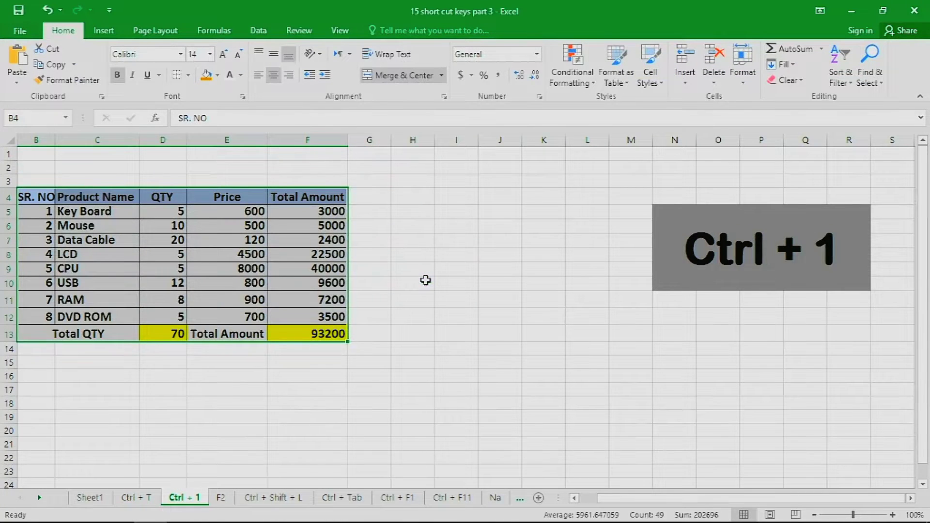
Format the QTY values in D5:D12 on the Ctrl + 1 sheet as Number with 2 decimal places.
{"action": "left_click", "coordinate": [208, 280]}
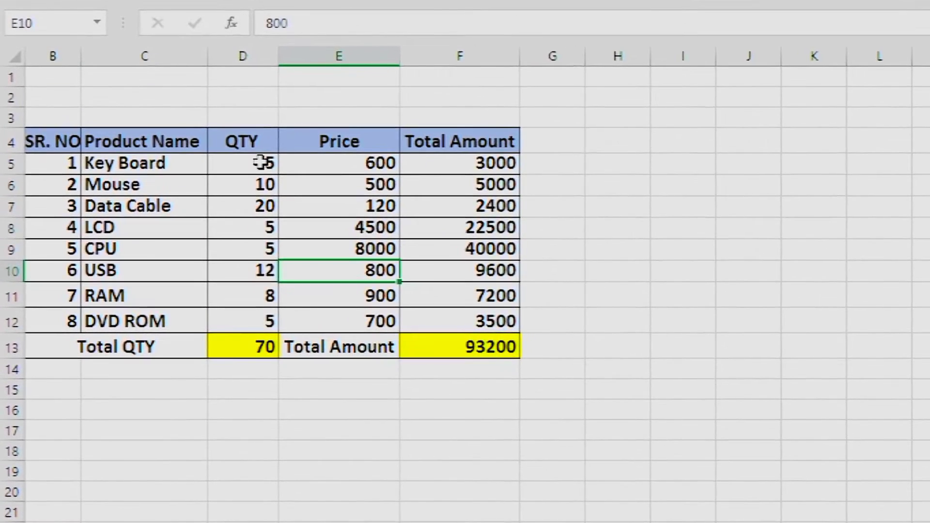
{"action": "left_click_drag", "start_coordinate": [260, 162], "coordinate": [255, 330]}
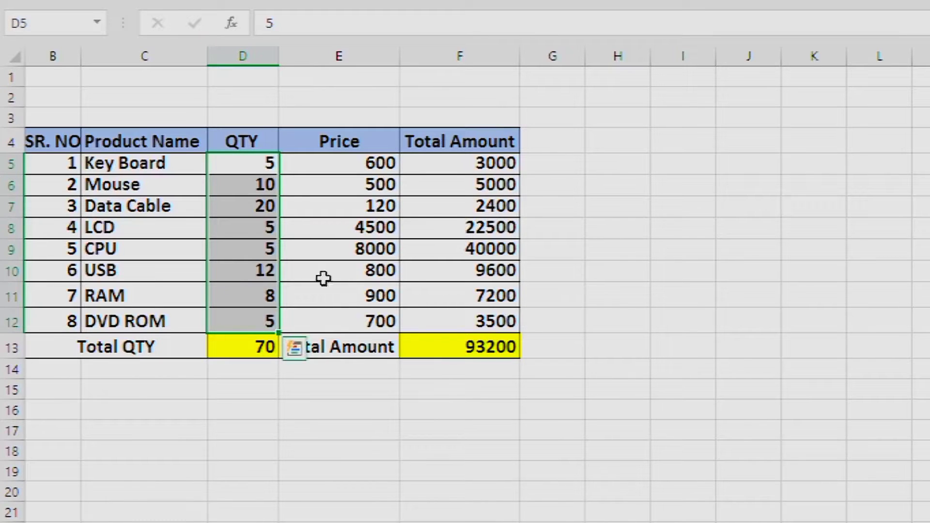
{"action": "key", "text": "ctrl+1"}
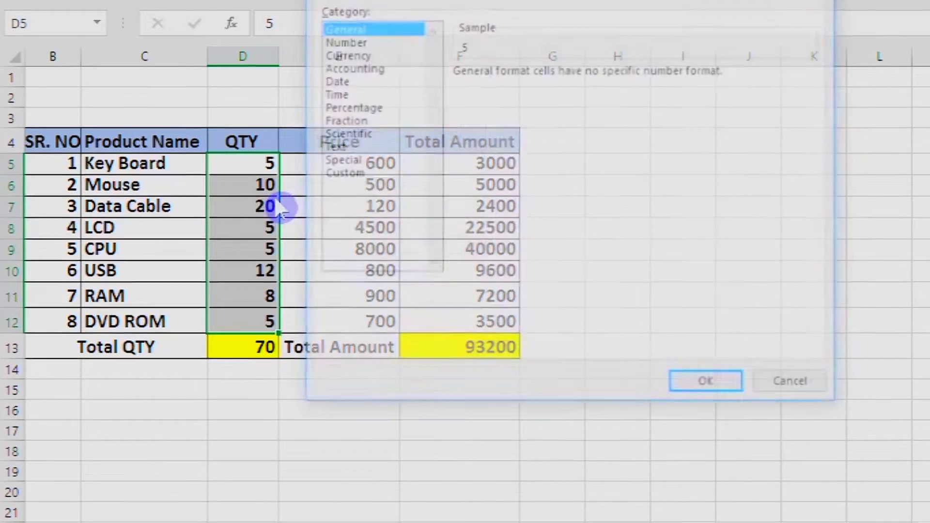
{"action": "left_click_drag", "start_coordinate": [549, 10], "coordinate": [544, 77]}
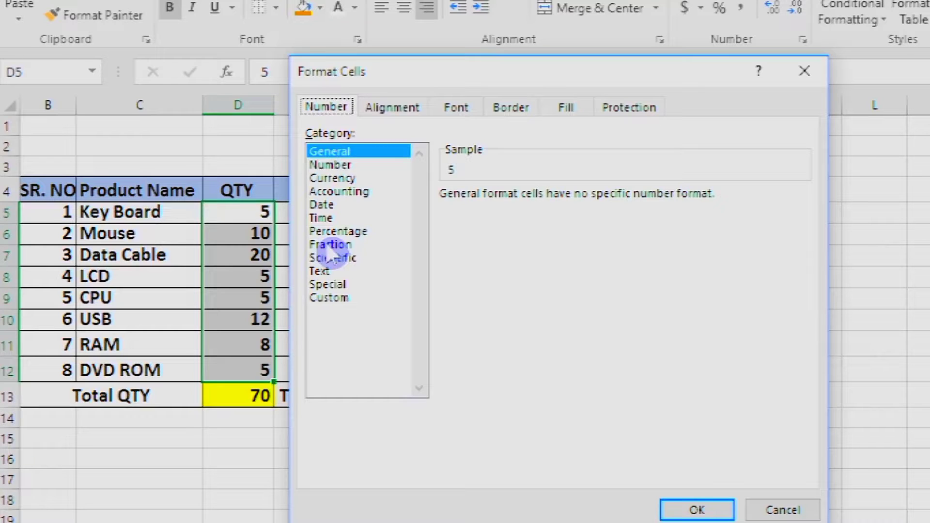
{"action": "left_click", "coordinate": [334, 165]}
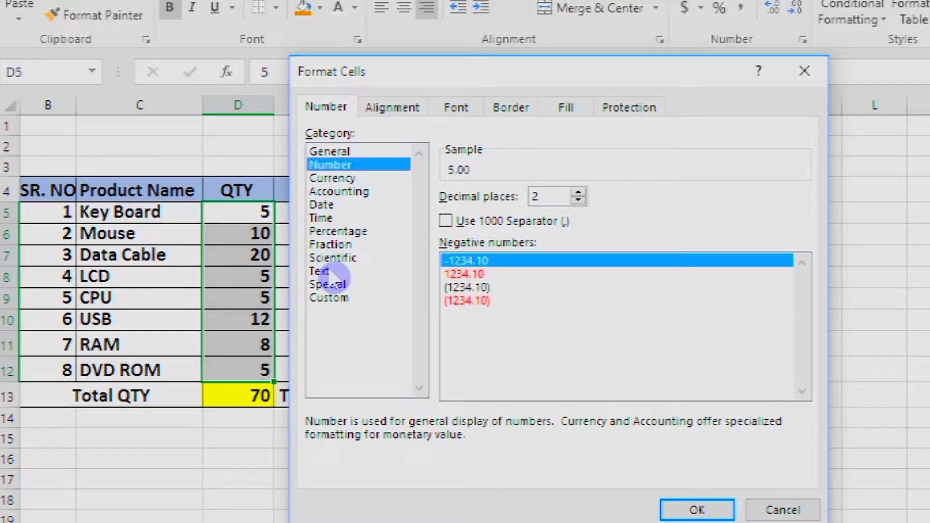
{"action": "left_click", "coordinate": [703, 509]}
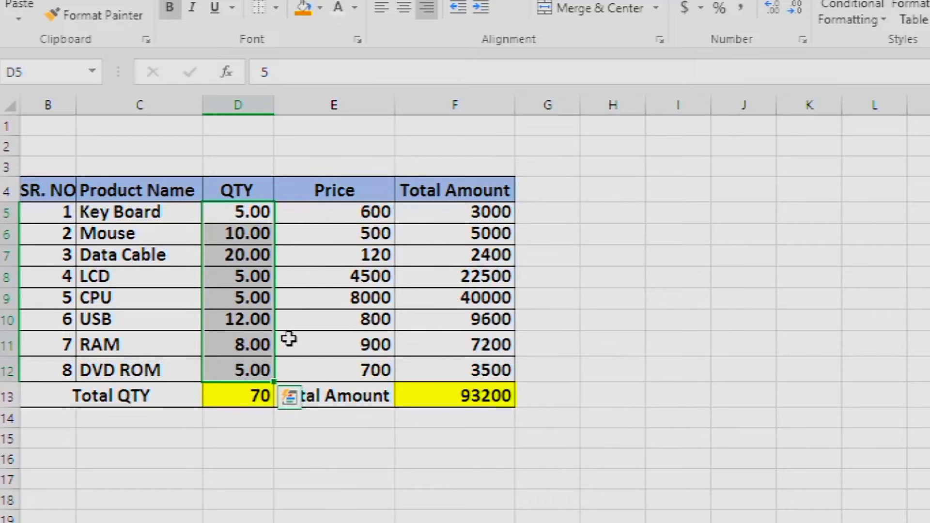
{"action": "key", "text": "ctrl+q"}
{"action": "left_click", "coordinate": [266, 328]}
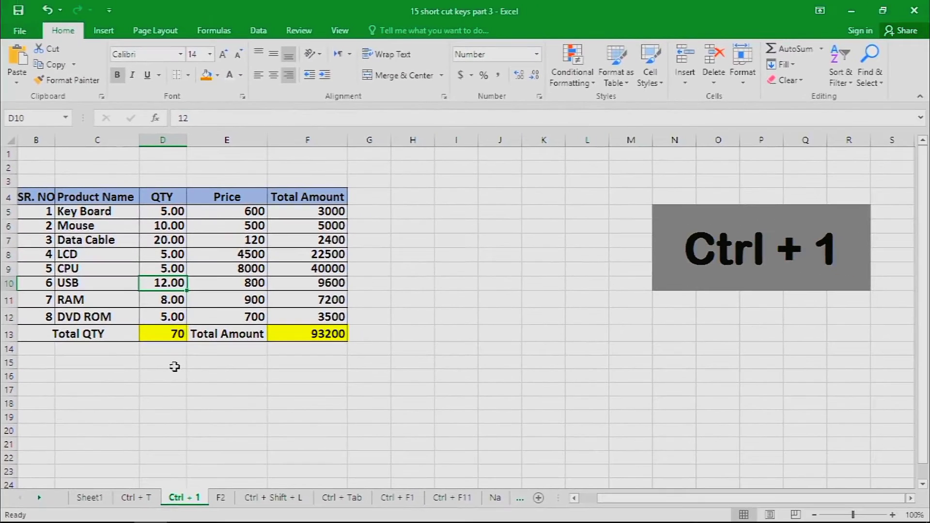
{"action": "left_click", "coordinate": [245, 439]}
{"action": "left_click", "coordinate": [170, 291]}
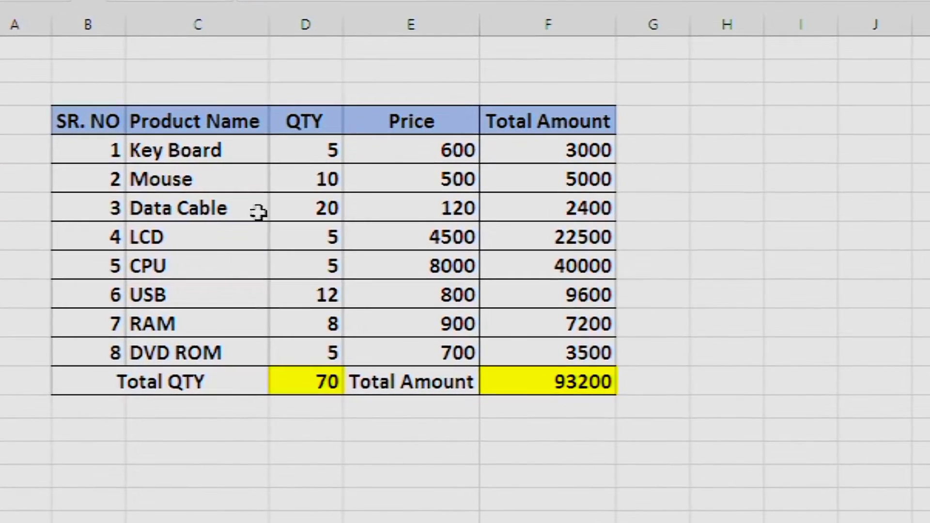
{"action": "left_click", "coordinate": [224, 154]}
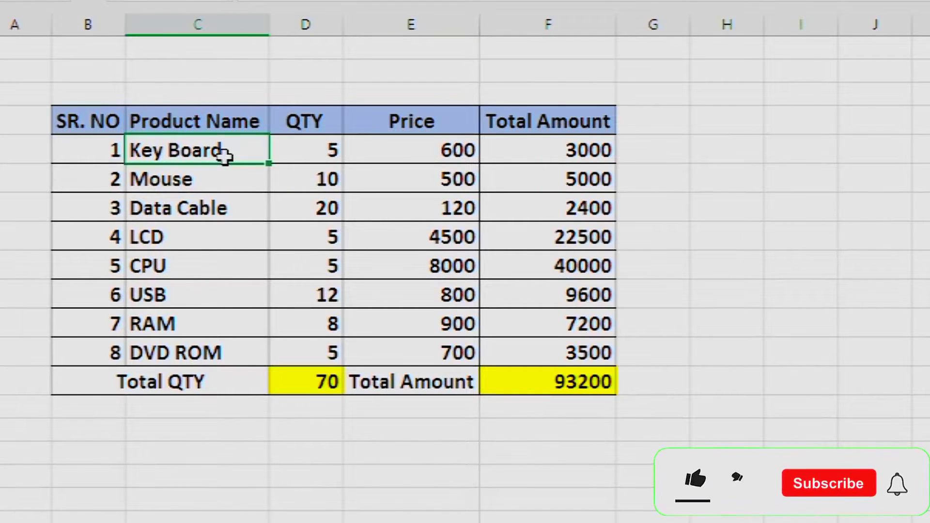
{"action": "type", "text": "shdhsdhh"}
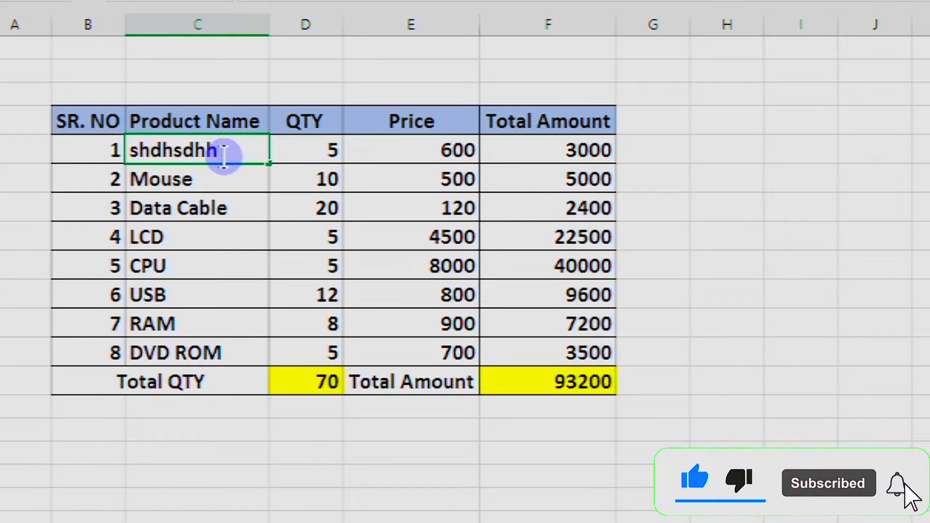
{"action": "key", "text": "Escape"}
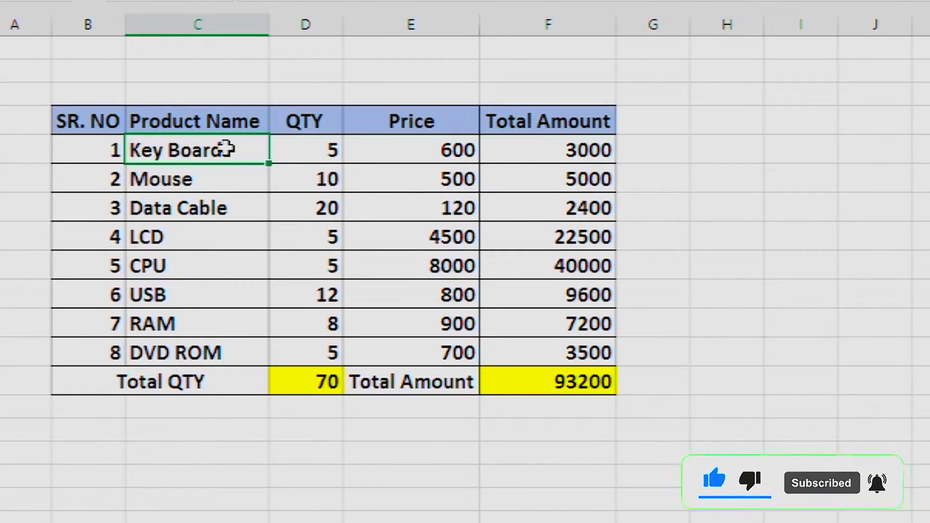
Append "djdakdak" to the existing Key Board text in cell C5 of the F2 sheet.
{"action": "left_click", "coordinate": [229, 148]}
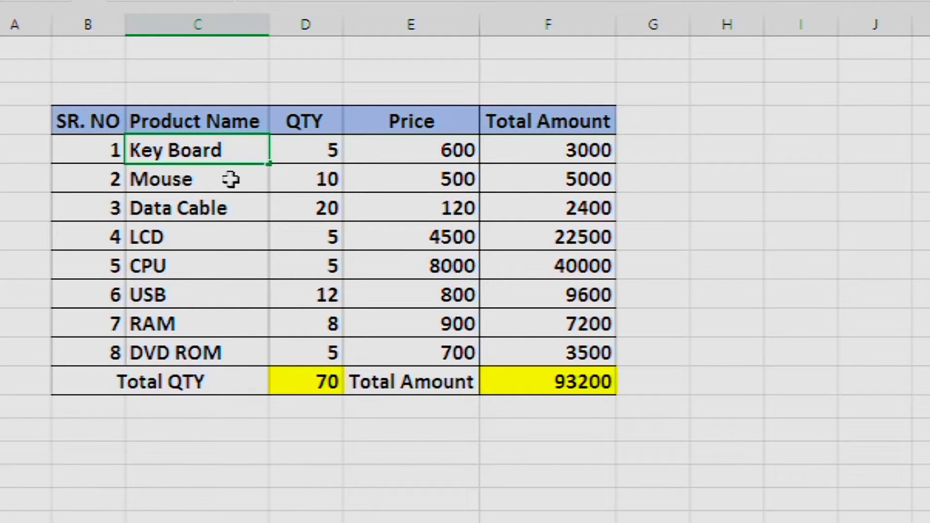
{"action": "double_click", "coordinate": [202, 141]}
{"action": "type", "text": "djdakdak"}
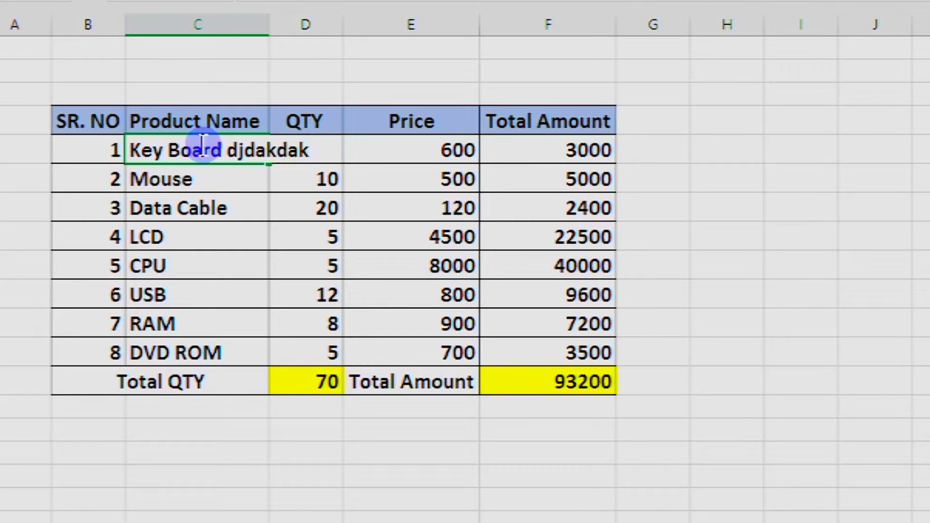
{"action": "key", "text": "Return"}
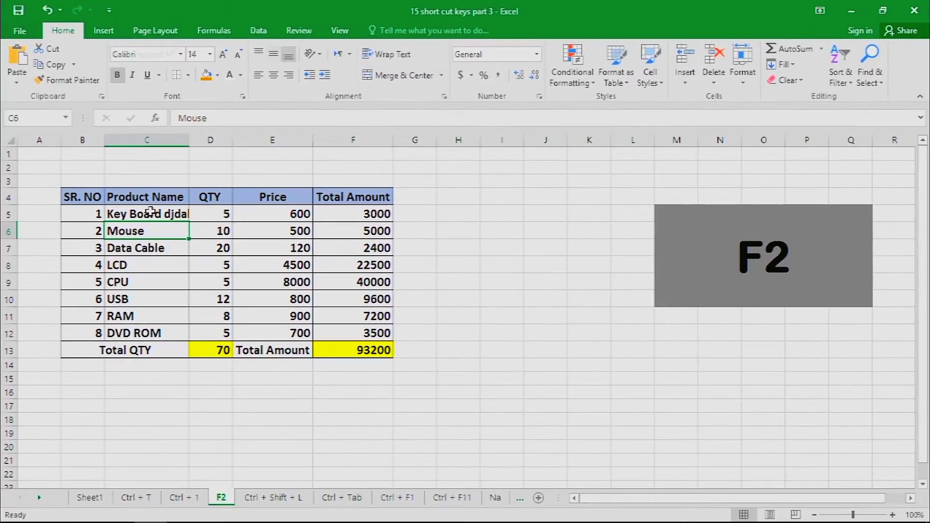
Add filter buttons to the product table's header row on the Ctrl + Shift + L sheet.
{"action": "key", "text": "ctrl+Page_Down"}
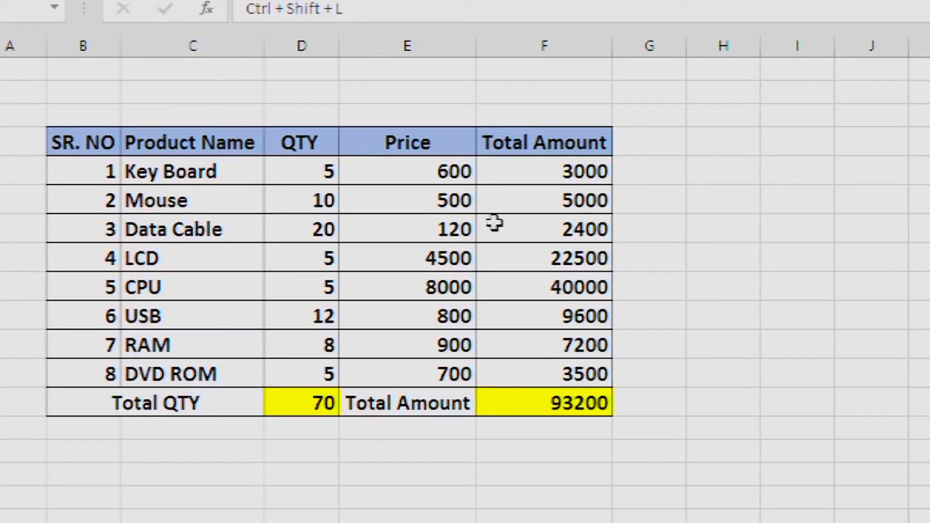
{"action": "left_click", "coordinate": [469, 224]}
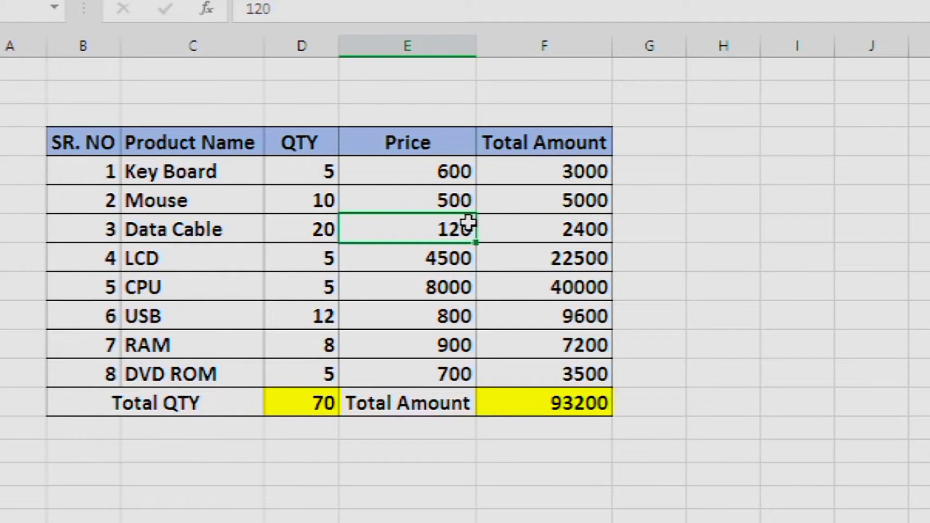
{"action": "key", "text": "ctrl+shift+l"}
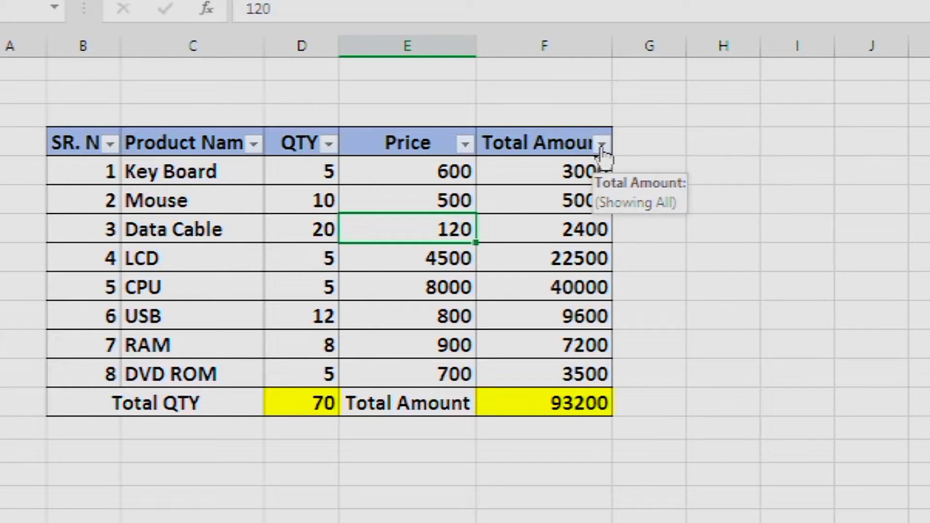
Check the SR. NO column's filter options without applying any, and remove the filter buttons from the product table.
{"action": "left_click", "coordinate": [111, 144]}
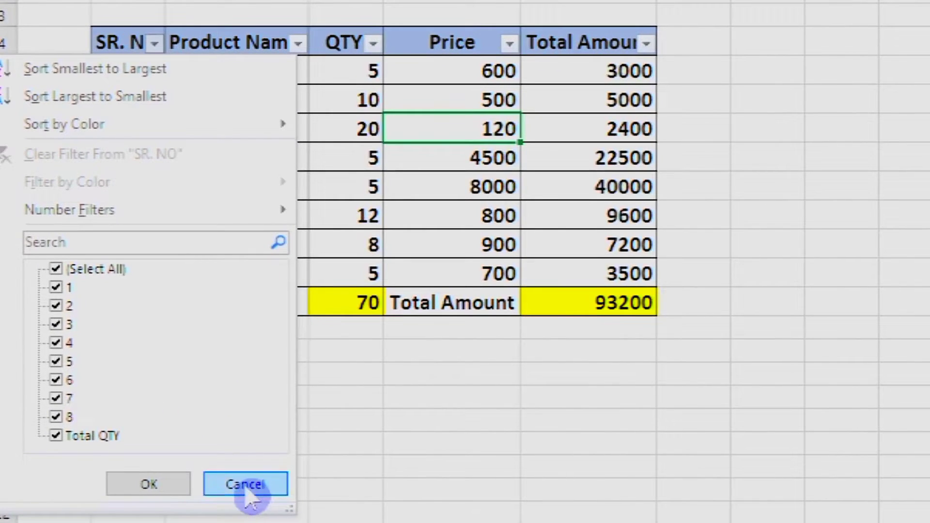
{"action": "left_click", "coordinate": [246, 487]}
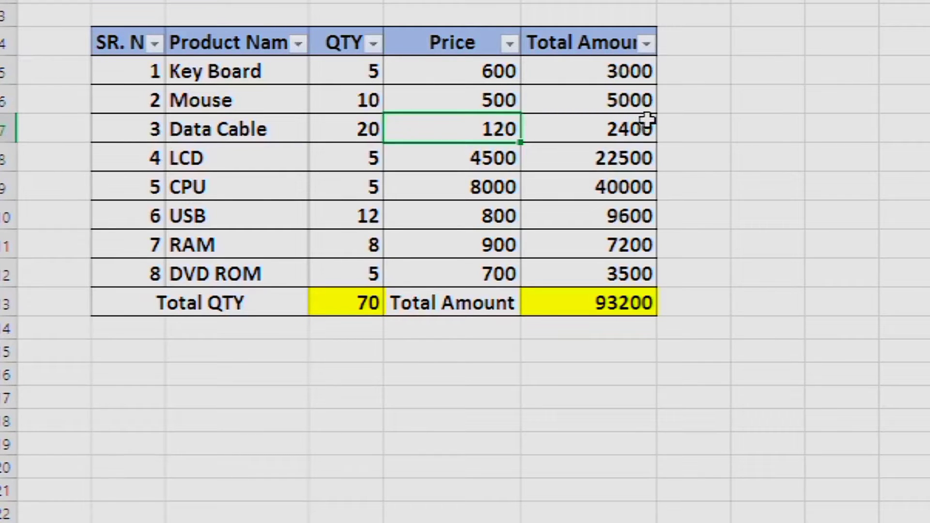
{"action": "key", "text": "ctrl+shift+l"}
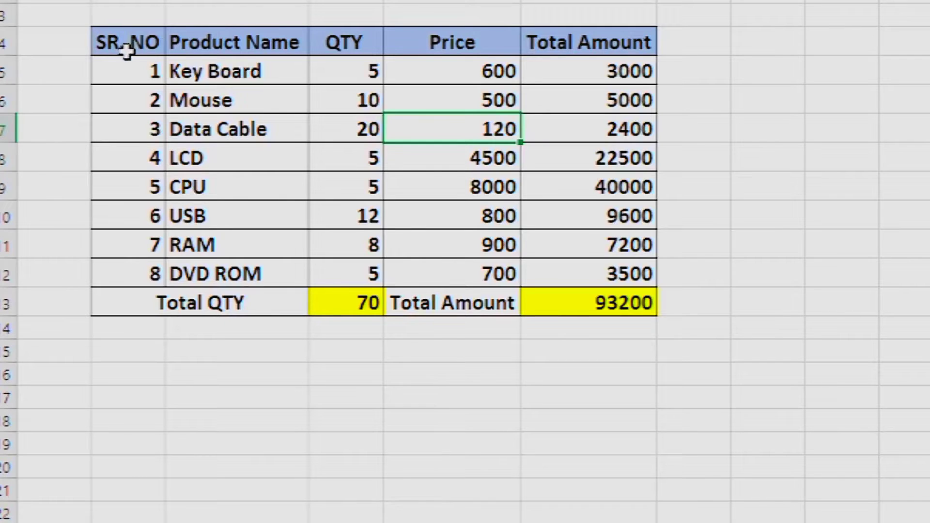
Go to the Ctrl + Tab sheet and open the recent workbook "20 short cut keys".
{"action": "key", "text": "ctrl+Page_Down"}
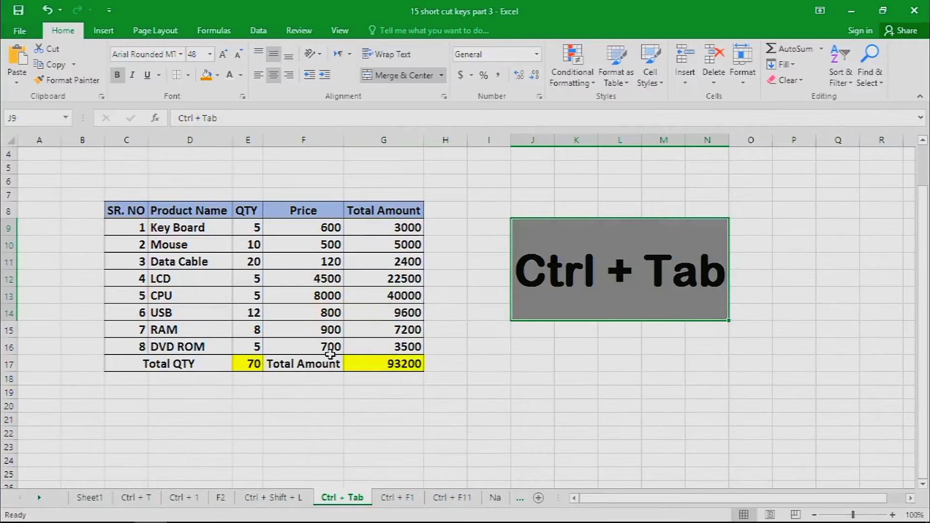
{"action": "left_click", "coordinate": [635, 331]}
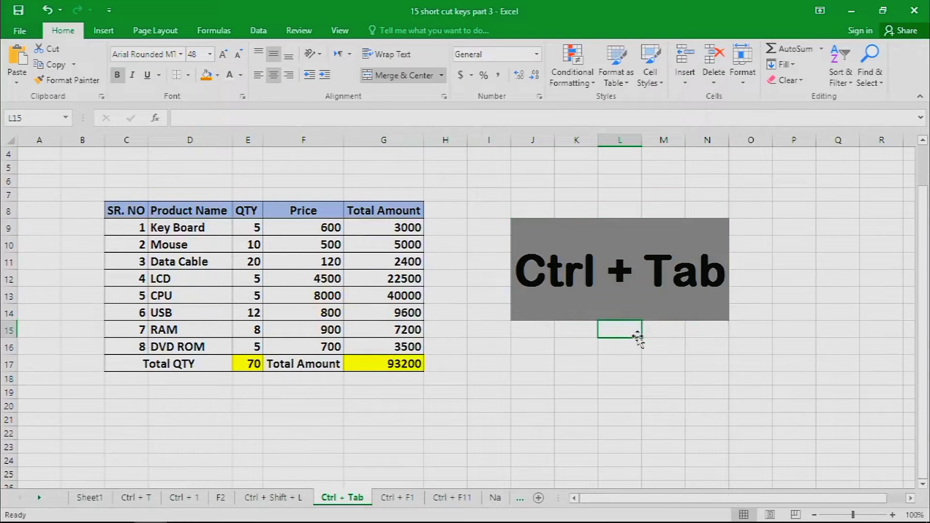
{"action": "left_click", "coordinate": [278, 293]}
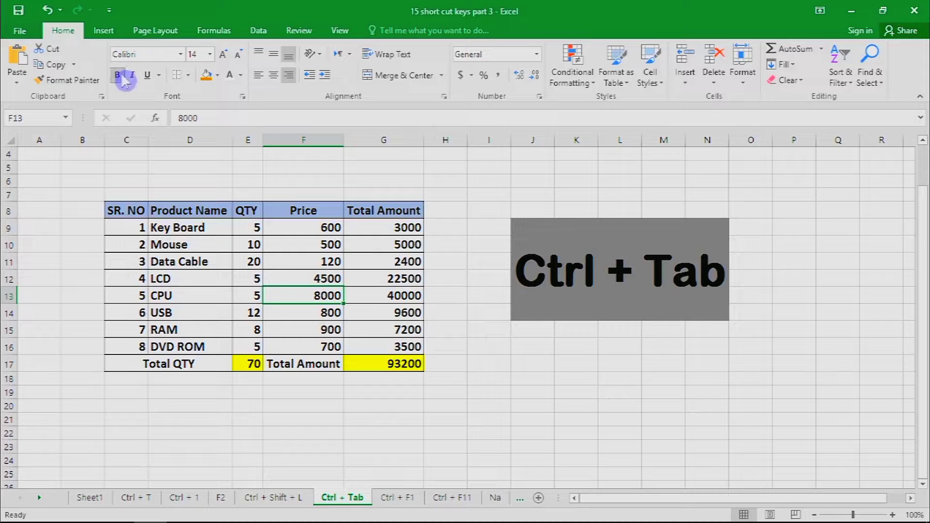
{"action": "left_click", "coordinate": [19, 31]}
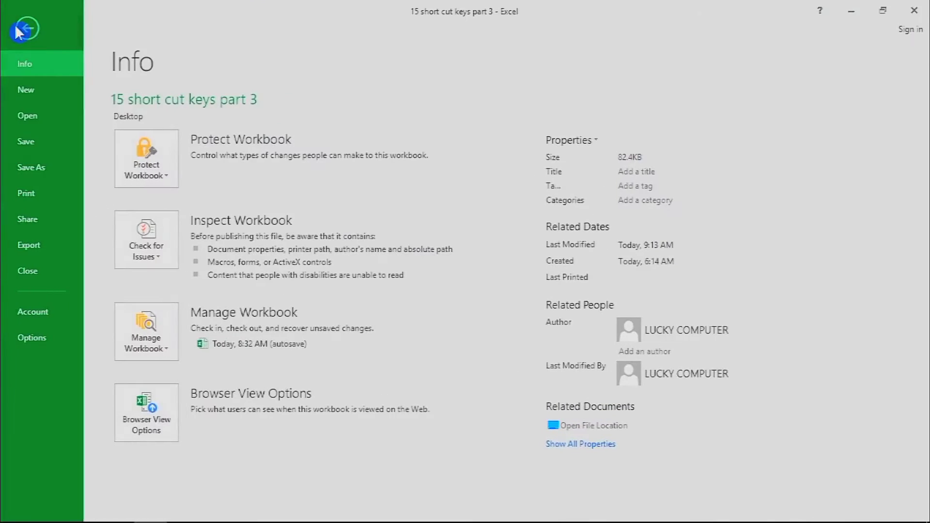
{"action": "left_click", "coordinate": [28, 117]}
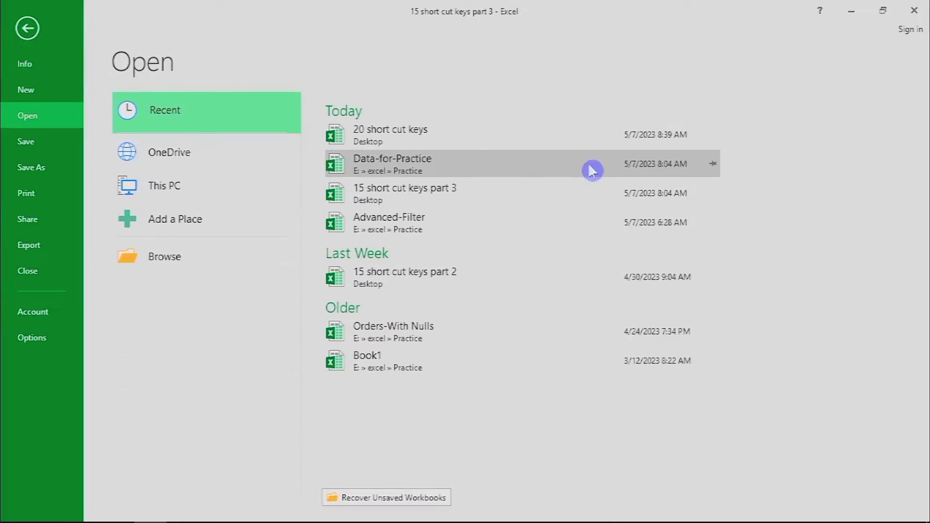
{"action": "left_click", "coordinate": [441, 139]}
Switch back and forth between the open workbooks, ending in "15 short cut keys part 3".
{"action": "key", "text": "ctrl+Tab"}
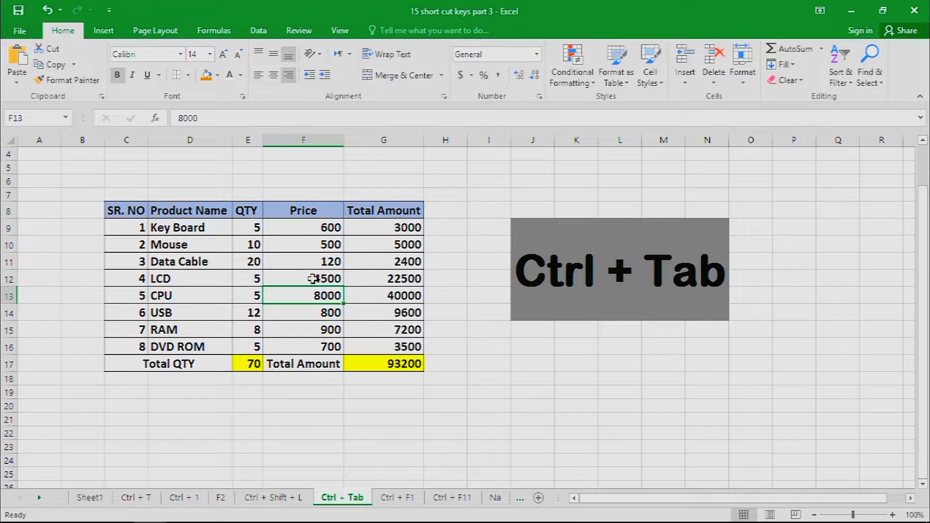
{"action": "key", "text": "ctrl+Tab"}
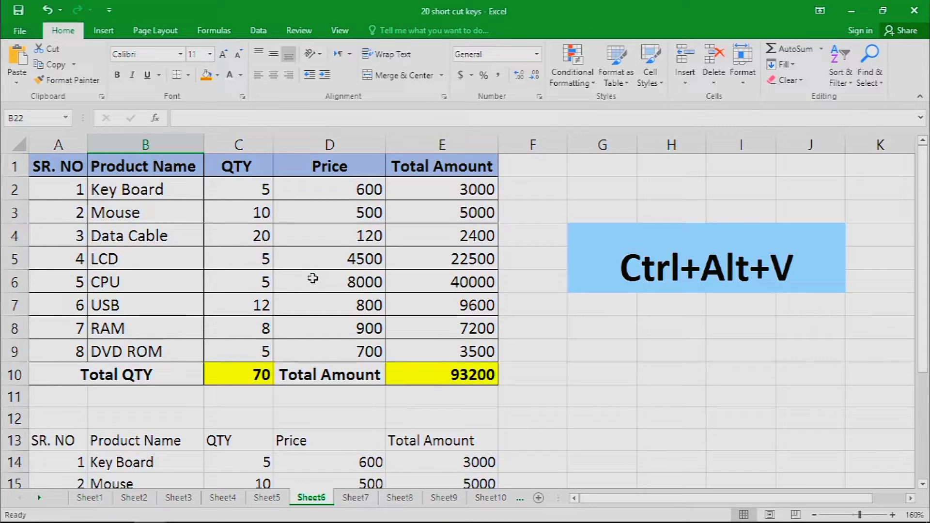
{"action": "key", "text": "ctrl+Tab"}
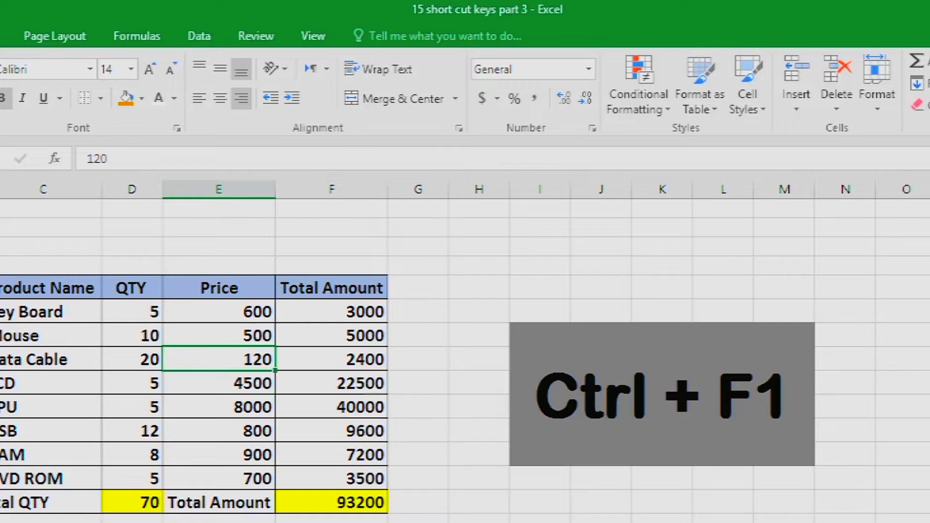
Collapse and restore the ribbon three times on the Ctrl + F1 sheet.
{"action": "key", "text": "ctrl+F1"}
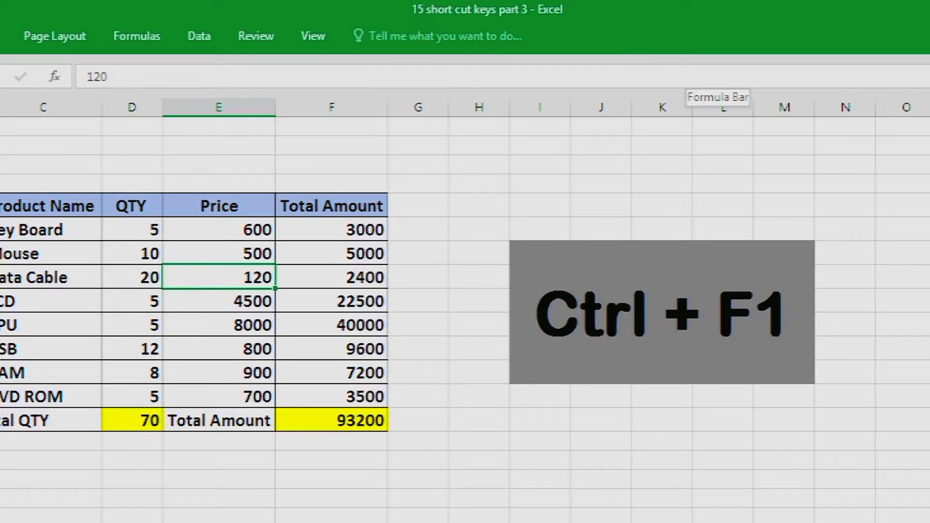
{"action": "key", "text": "ctrl+F1"}
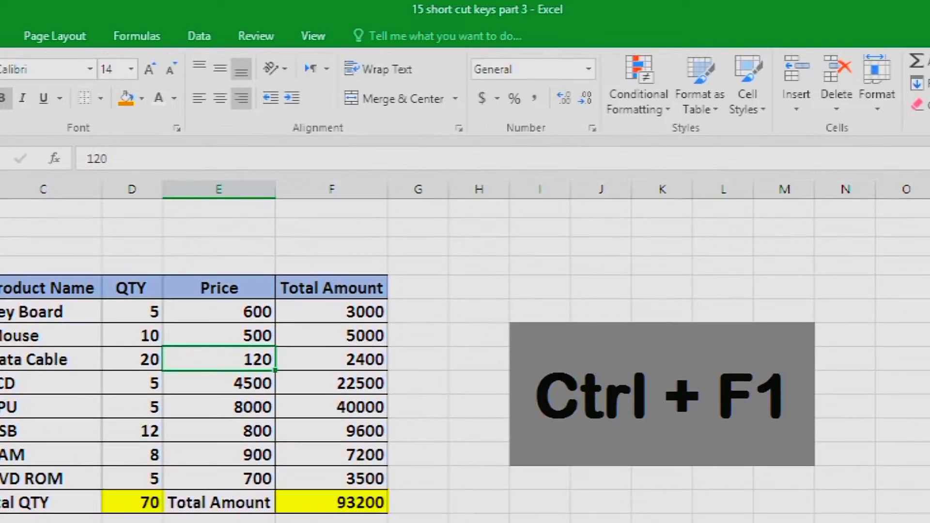
{"action": "key", "text": "ctrl+F1"}
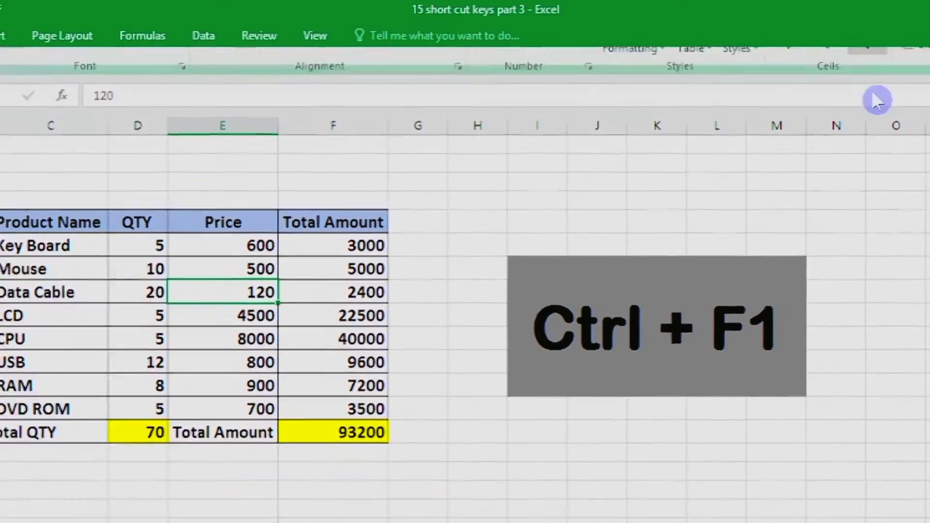
{"action": "key", "text": "ctrl+F1"}
{"action": "key", "text": "ctrl+F1"}
{"action": "key", "text": "ctrl+F1"}
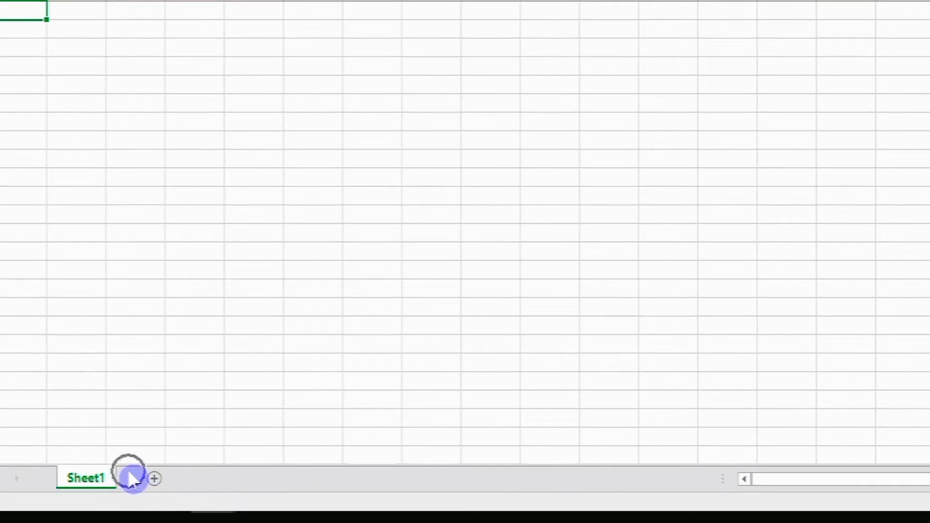
{"action": "key", "text": "ctrl"}
{"action": "key", "text": "ctrl"}
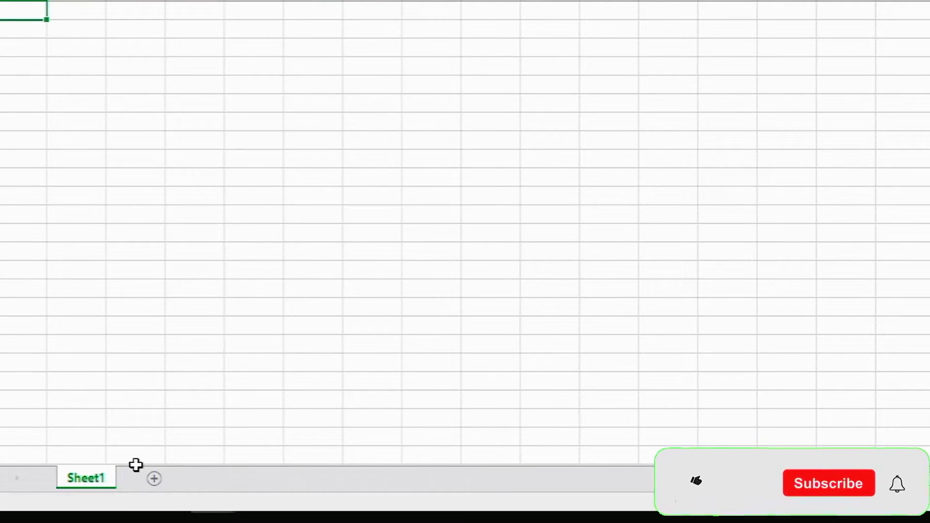
Insert a new blank worksheet in front of Sheet1.
{"action": "key", "text": "ctrl"}
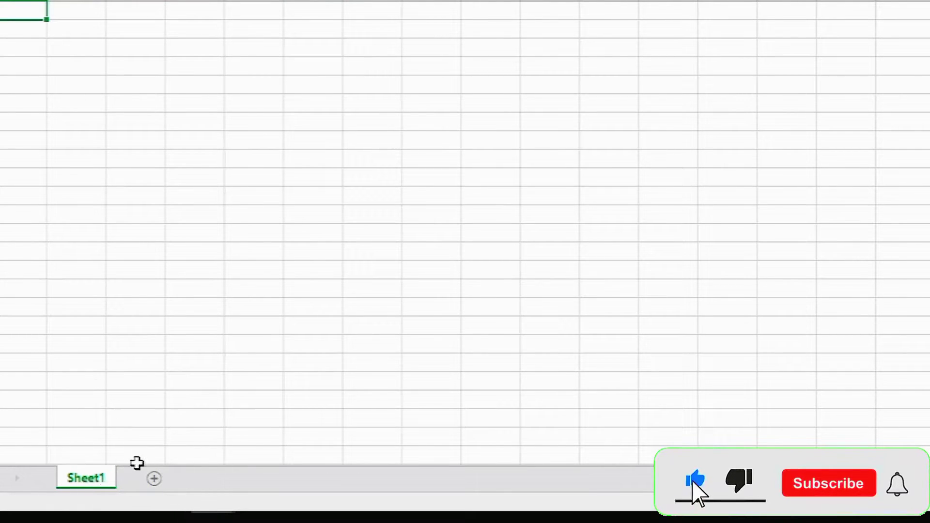
{"action": "key", "text": "shift+F11"}
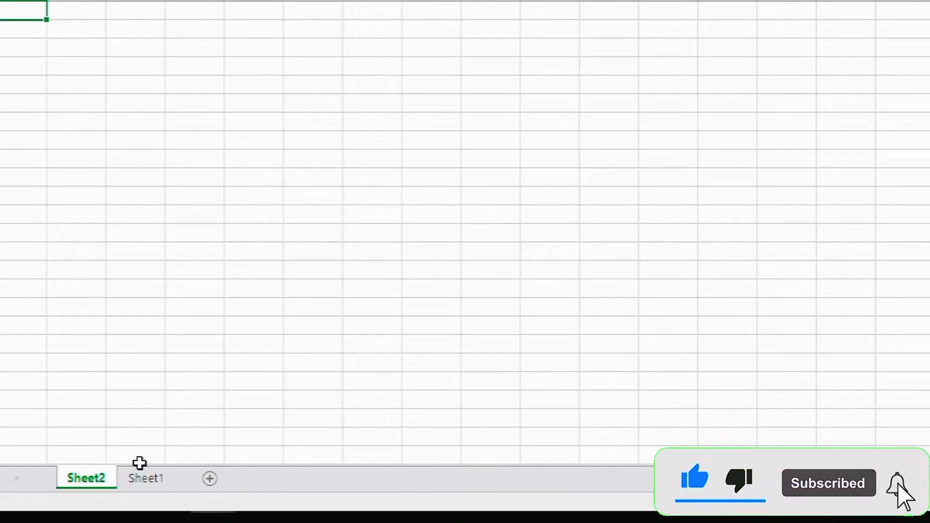
{"action": "left_click", "coordinate": [71, 494]}
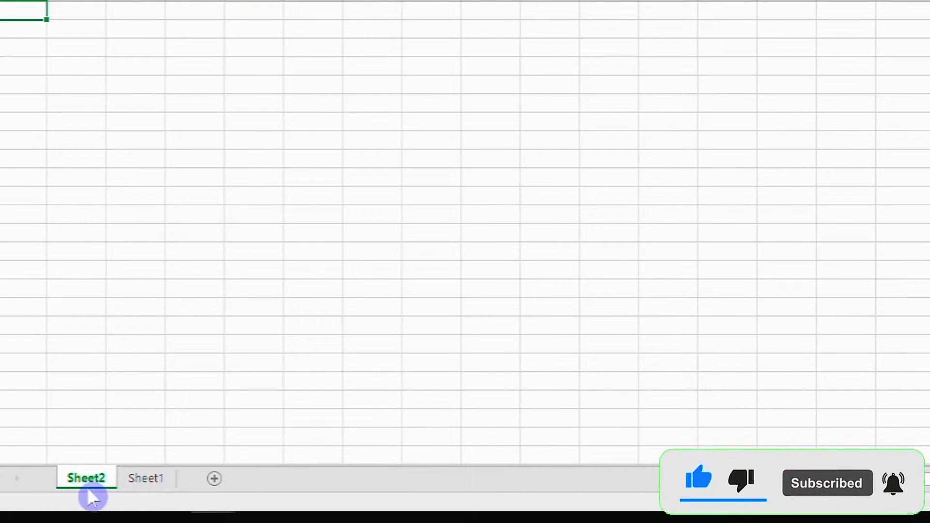
{"action": "key", "text": "ctrl"}
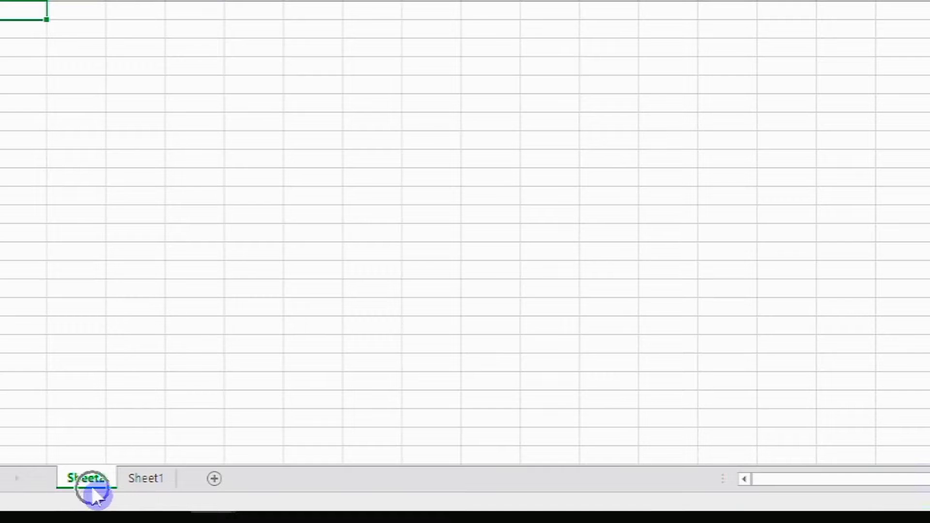
{"action": "key", "text": "ctrl"}
{"action": "key", "text": "ctrl"}
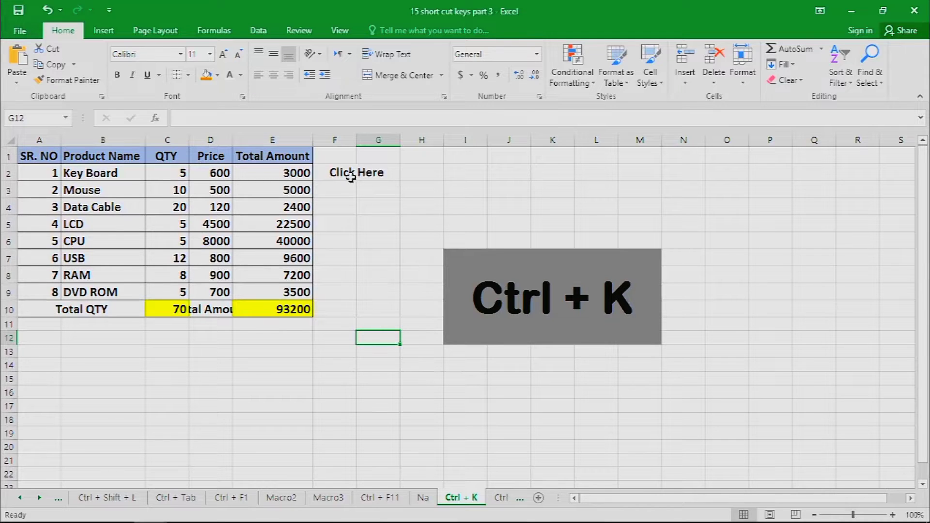
Insert a hyperlink on the "Click Here" cell in F2 of the Ctrl + K sheet, pointing to the desktop document 111.docx.
{"action": "left_click", "coordinate": [351, 177]}
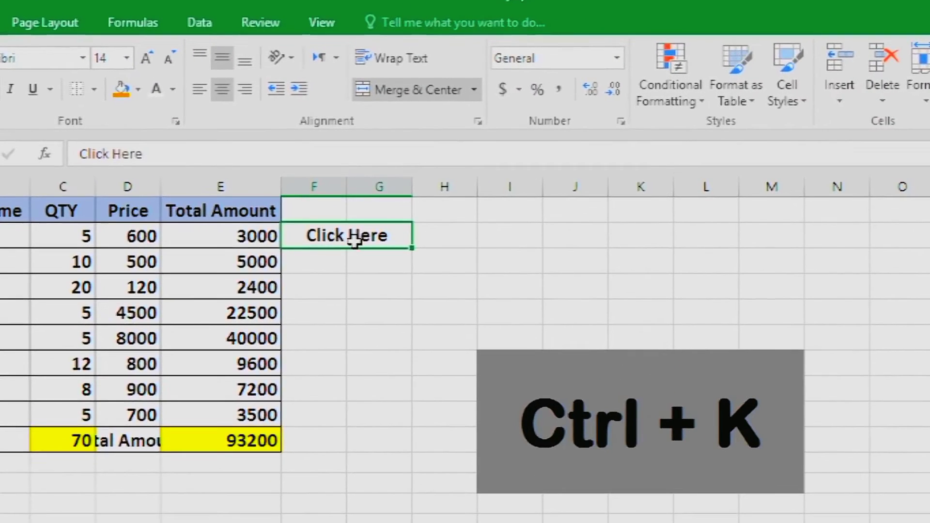
{"action": "left_click", "coordinate": [362, 177]}
{"action": "left_click", "coordinate": [355, 241]}
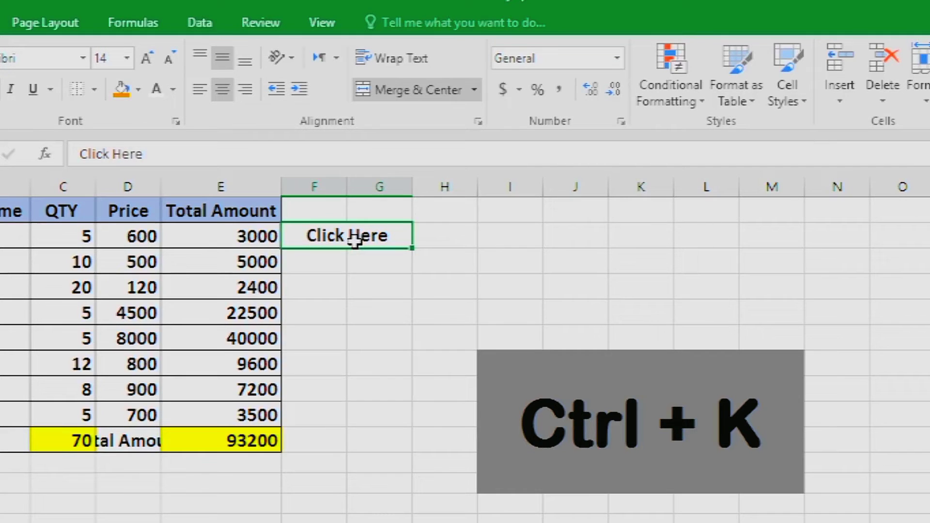
{"action": "key", "text": "ctrl+k"}
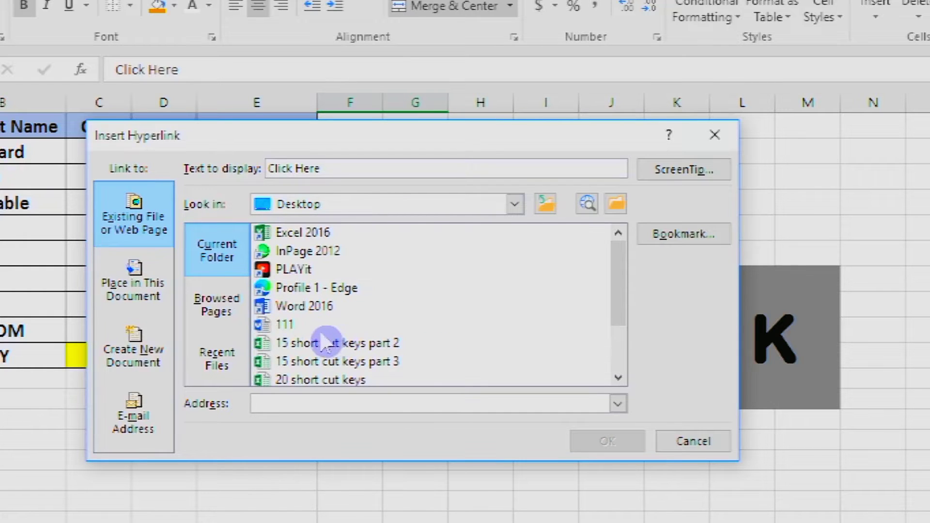
{"action": "left_click", "coordinate": [294, 332]}
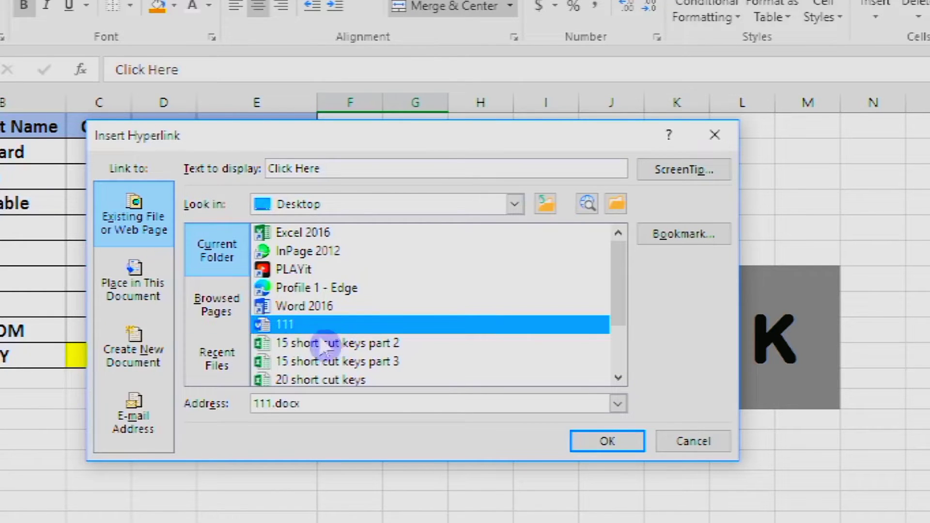
{"action": "left_click", "coordinate": [581, 438]}
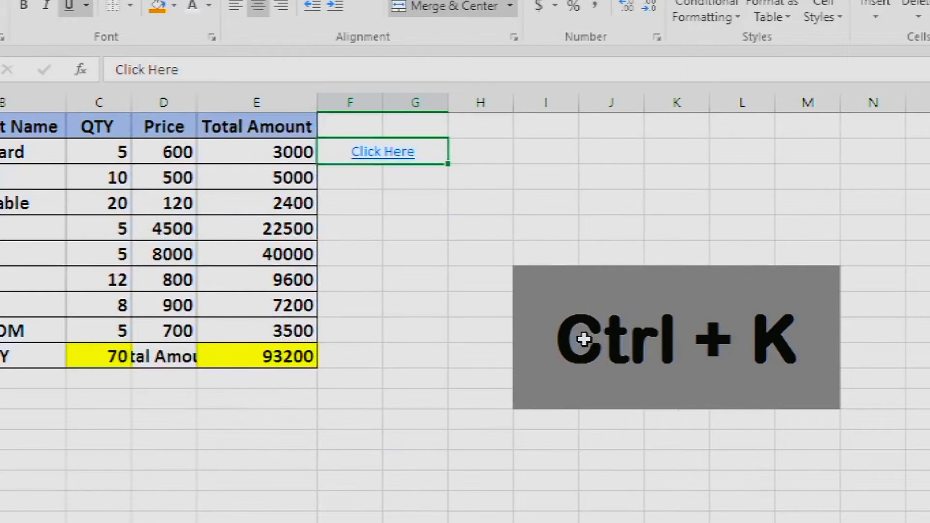
Follow the "Click Here" link to open 111.docx and look through the document, then return to the workbook.
{"action": "left_click", "coordinate": [410, 380]}
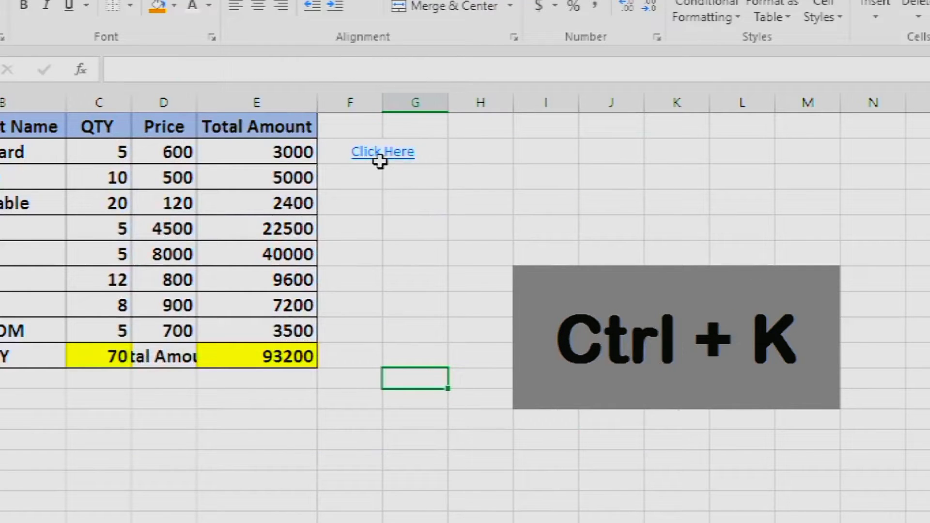
{"action": "left_click", "coordinate": [392, 158]}
{"action": "left_click", "coordinate": [391, 152]}
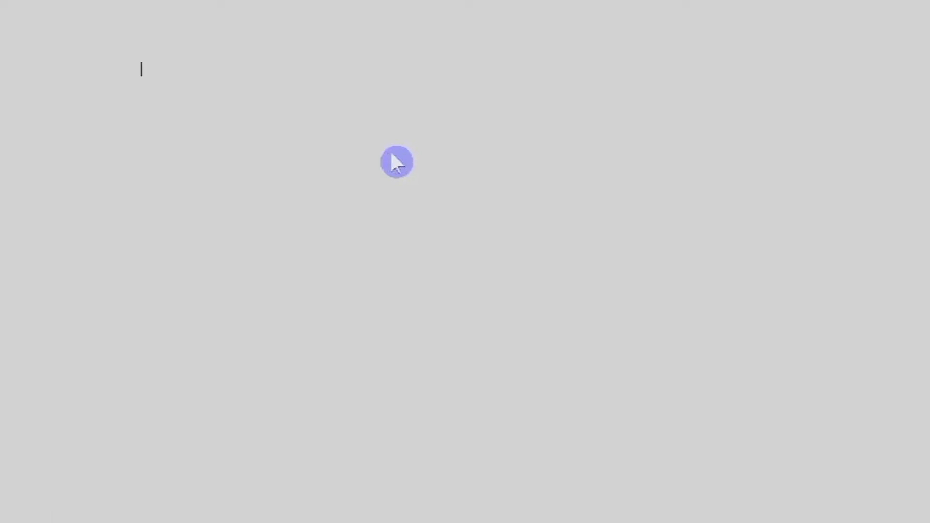
{"action": "scroll", "coordinate": [646, 314], "scroll_direction": "down", "scroll_amount": 10}
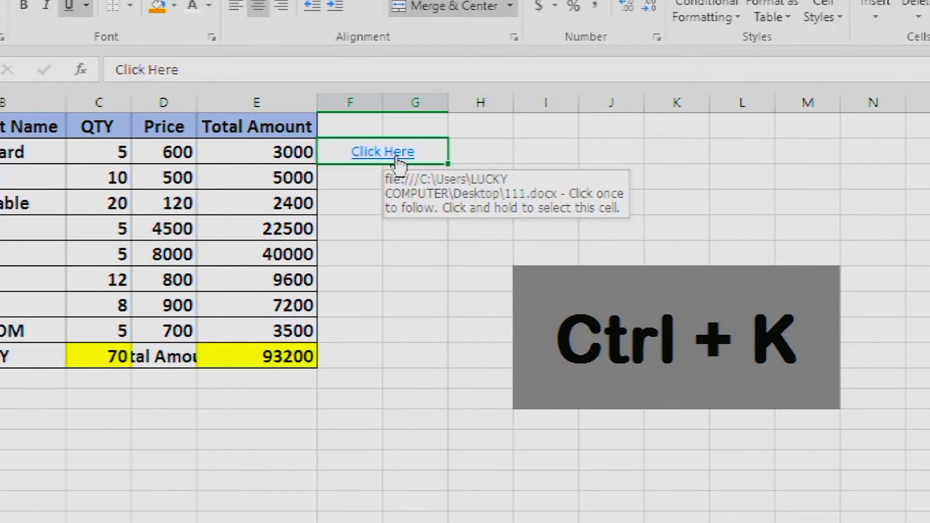
Remove the hyperlink from the "Click Here" cell.
{"action": "key", "text": "ctrl+k"}
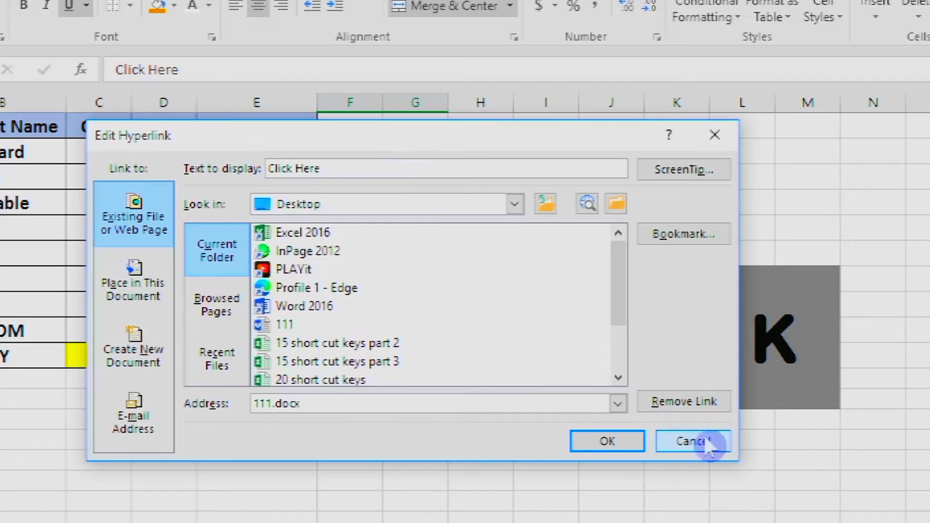
{"action": "left_click", "coordinate": [671, 408]}
{"action": "left_click", "coordinate": [388, 206]}
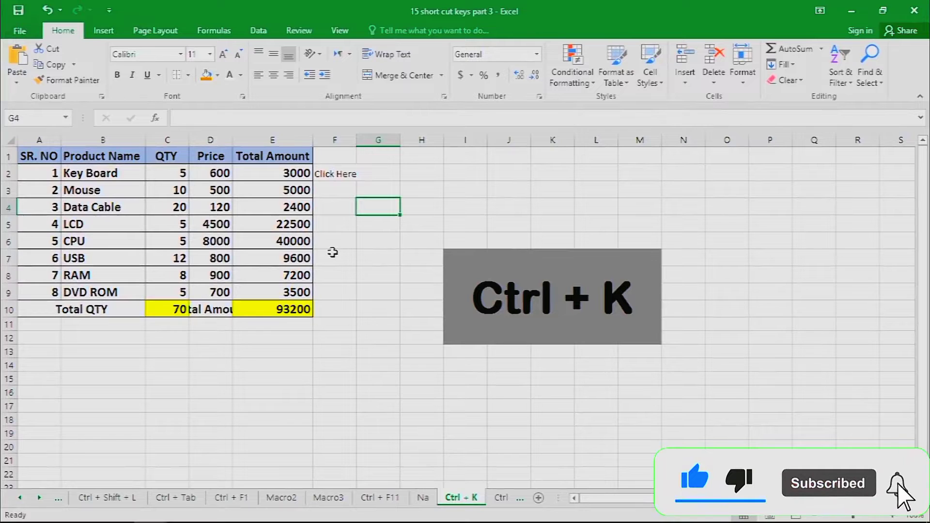
Go to the Ctrl + 5 sheet and strike through the "Not Available" stock statuses of Key Board and USB.
{"action": "key", "text": "ctrl+Page_Down"}
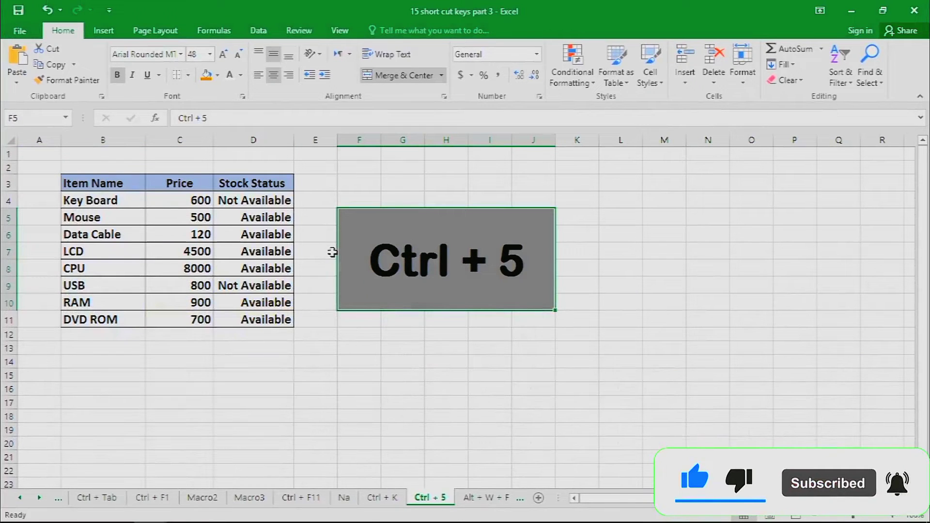
{"action": "left_click", "coordinate": [312, 319]}
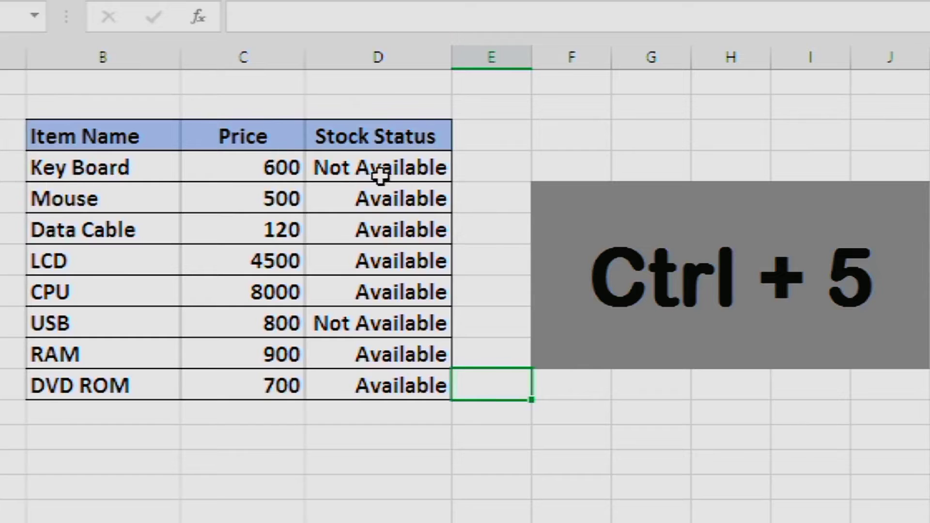
{"action": "left_click", "coordinate": [399, 171]}
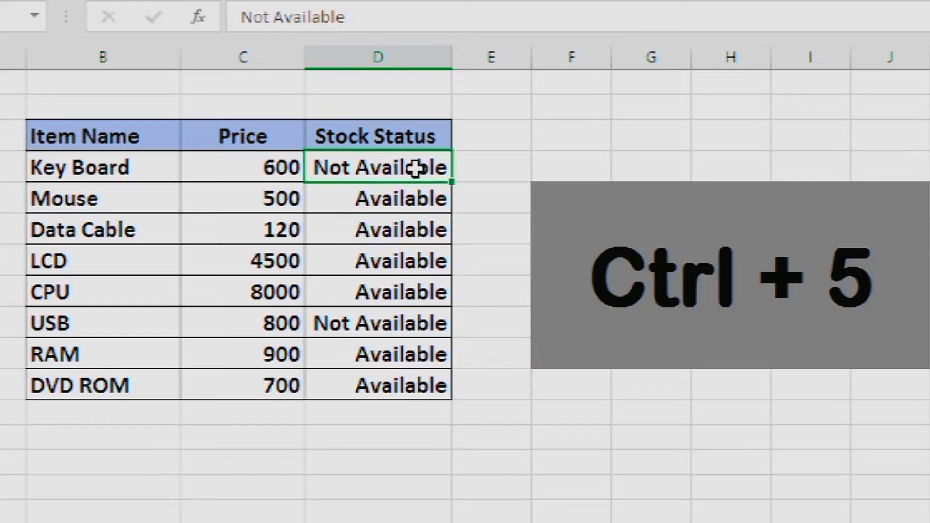
{"action": "key", "text": "ctrl+5"}
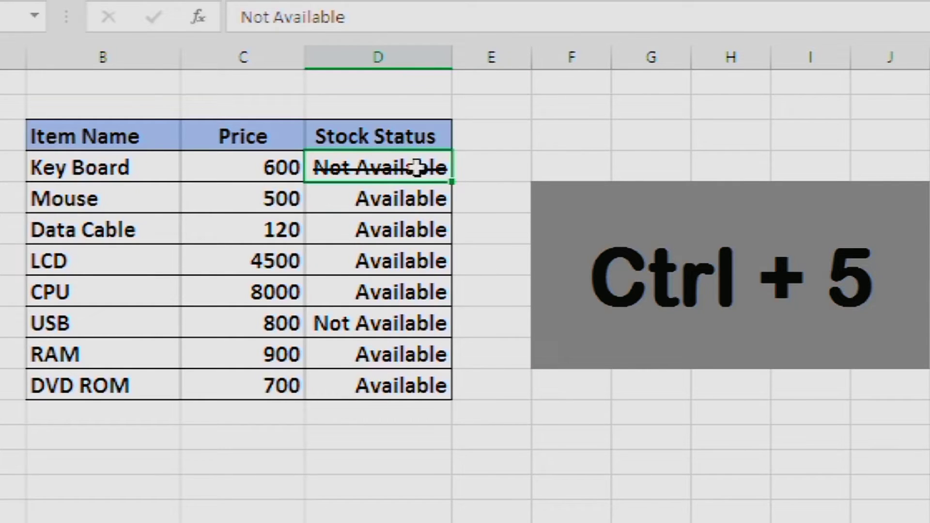
{"action": "left_click", "coordinate": [539, 405]}
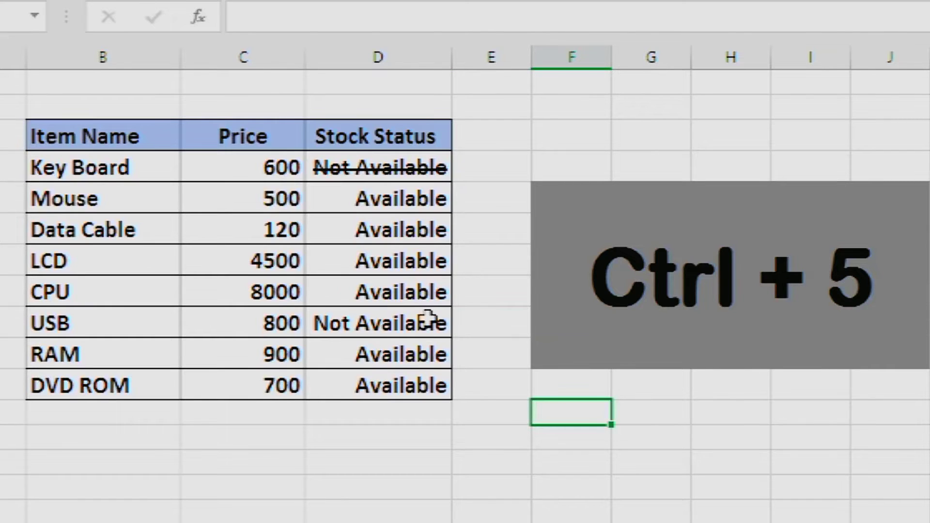
{"action": "left_click", "coordinate": [396, 323]}
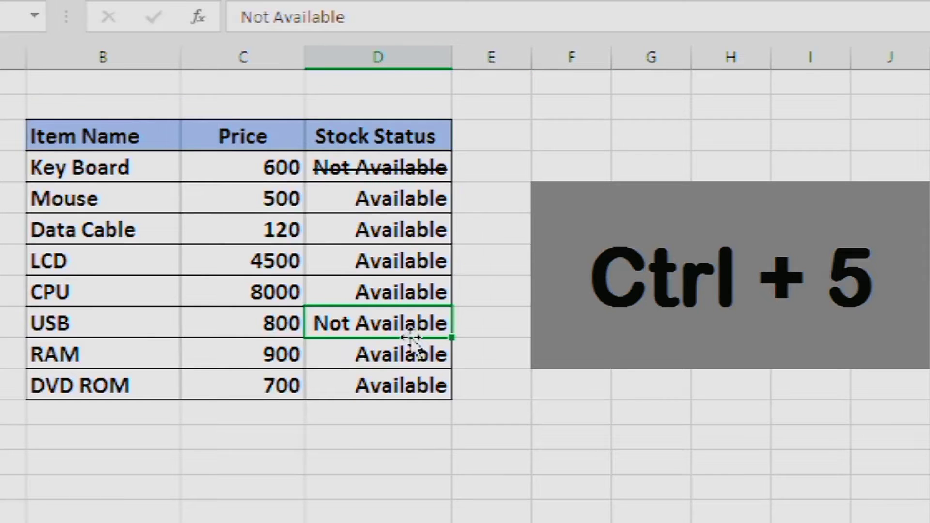
{"action": "key", "text": "ctrl+5"}
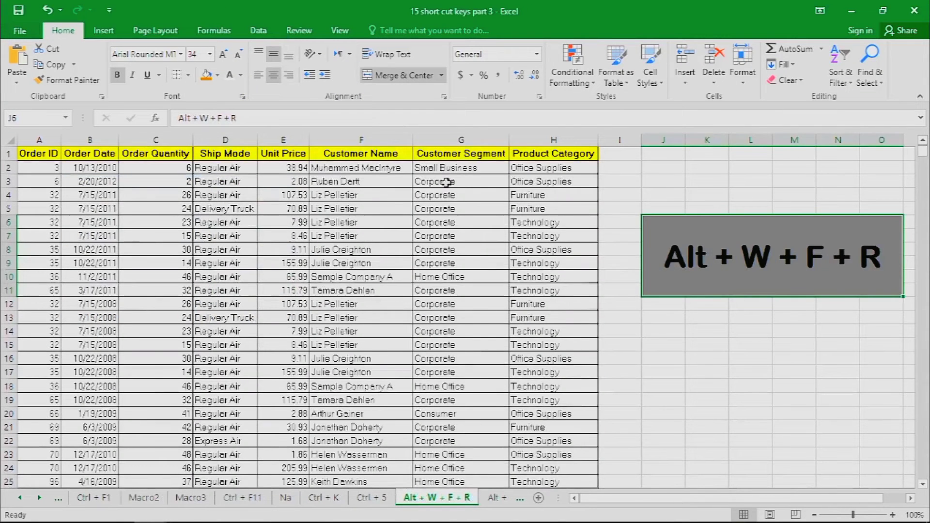
Freeze the top header row of the order table on the Alt + W + F + R sheet.
{"action": "left_click", "coordinate": [324, 182]}
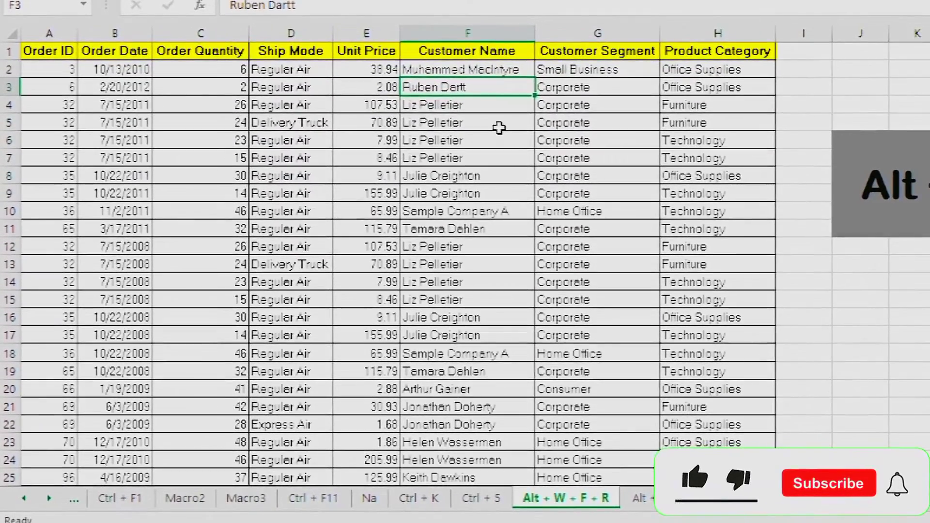
{"action": "scroll", "coordinate": [465, 154], "scroll_direction": "down", "scroll_amount": 4}
{"action": "scroll", "coordinate": [503, 129], "scroll_direction": "down", "scroll_amount": 8}
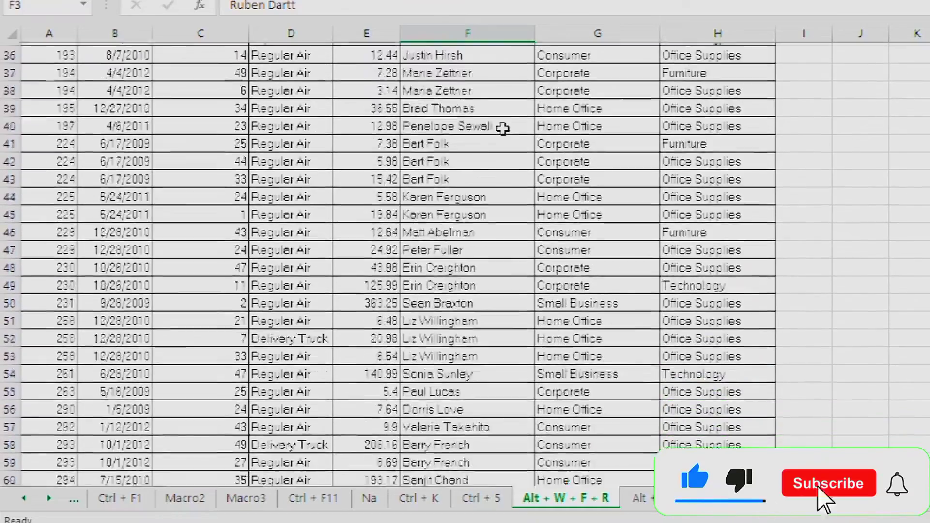
{"action": "scroll", "coordinate": [515, 126], "scroll_direction": "up", "scroll_amount": 12}
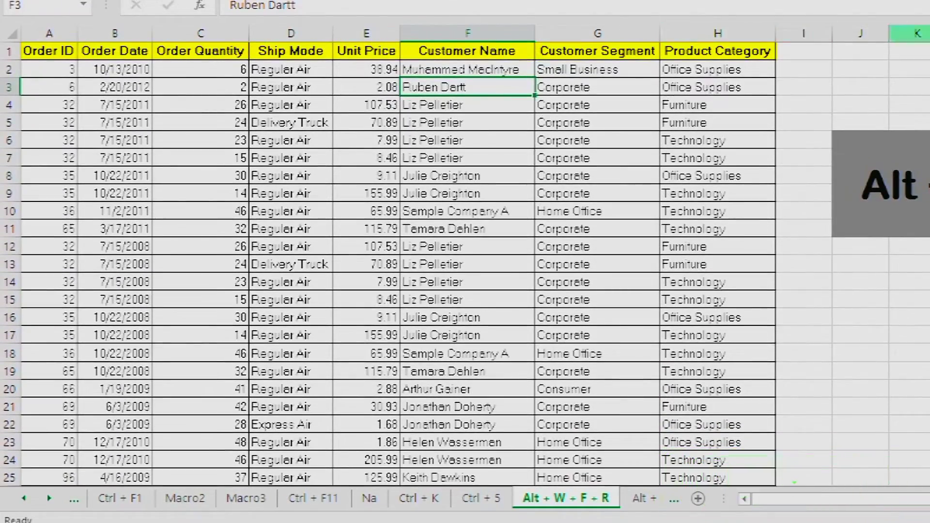
{"action": "left_click", "coordinate": [907, 306]}
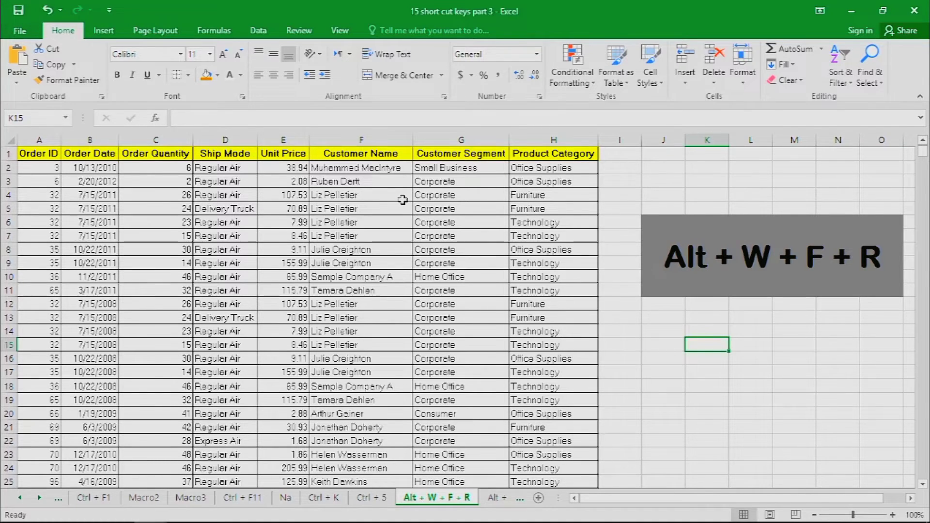
{"action": "key", "text": "alt+w"}
{"action": "key", "text": "alt"}
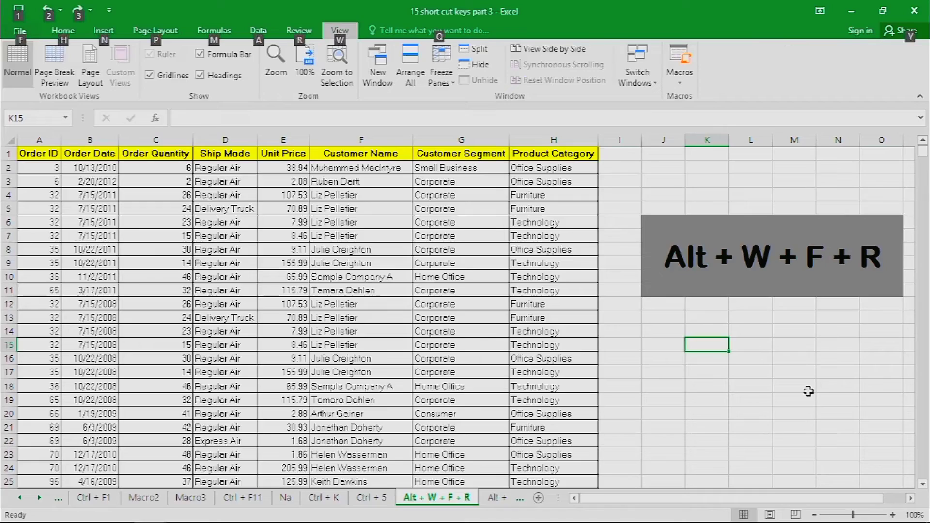
{"action": "key", "text": "Escape"}
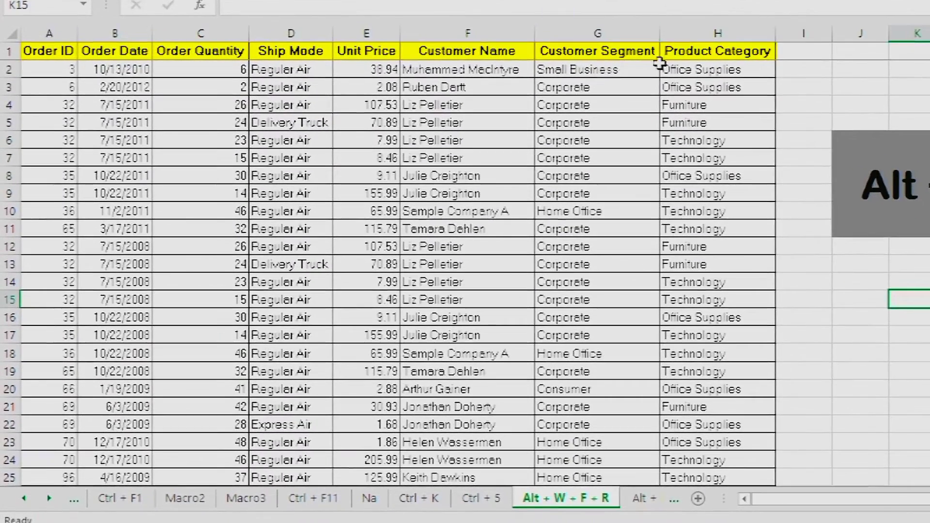
Check the frozen header row against the lower order rows, and unfreeze it.
{"action": "scroll", "coordinate": [606, 145], "scroll_direction": "down", "scroll_amount": 9}
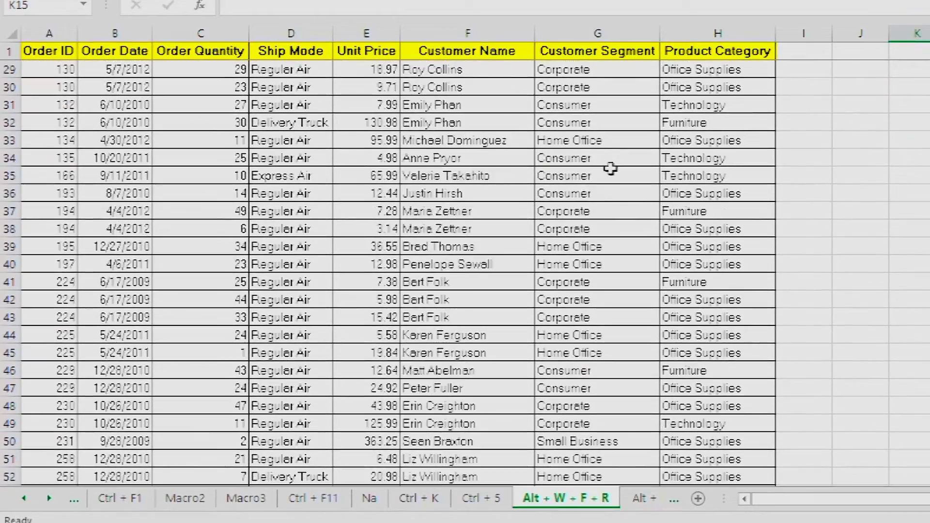
{"action": "scroll", "coordinate": [611, 169], "scroll_direction": "down", "scroll_amount": 20}
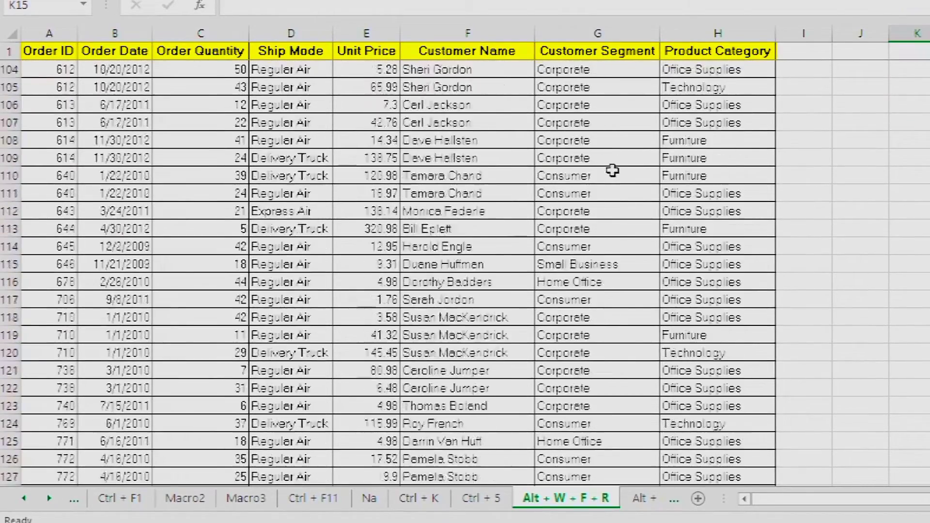
{"action": "scroll", "coordinate": [613, 170], "scroll_direction": "down", "scroll_amount": 11}
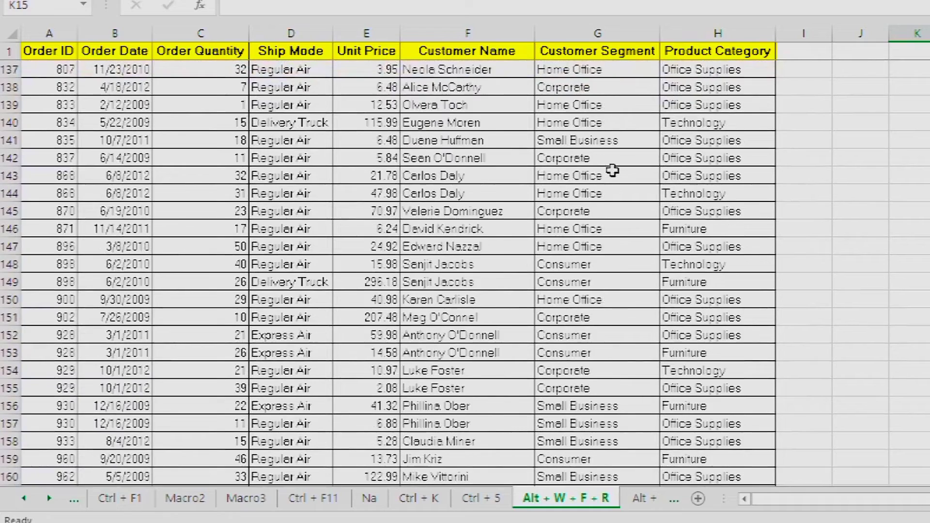
{"action": "scroll", "coordinate": [612, 170], "scroll_direction": "down", "scroll_amount": 9}
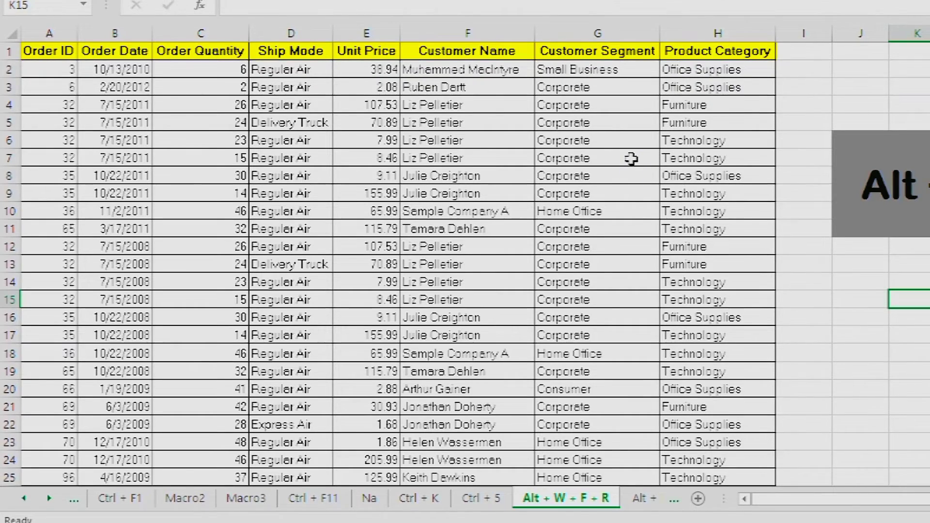
{"action": "scroll", "coordinate": [629, 202], "scroll_direction": "down", "scroll_amount": 4}
{"action": "scroll", "coordinate": [628, 202], "scroll_direction": "up", "scroll_amount": 4}
{"action": "scroll", "coordinate": [629, 202], "scroll_direction": "down", "scroll_amount": 8}
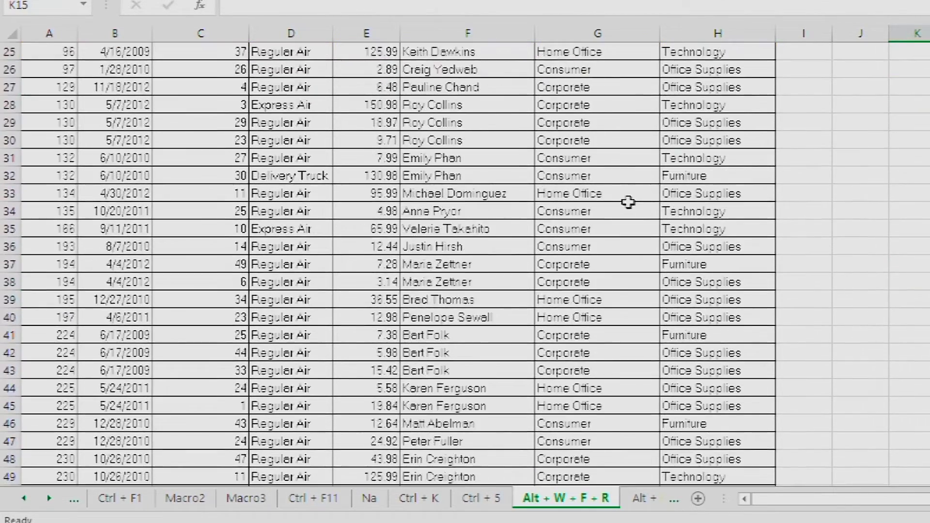
{"action": "scroll", "coordinate": [629, 202], "scroll_direction": "up", "scroll_amount": 8}
Freeze rows 1 to 3 of the order table and check them against the lower order rows.
{"action": "key", "text": "alt"}
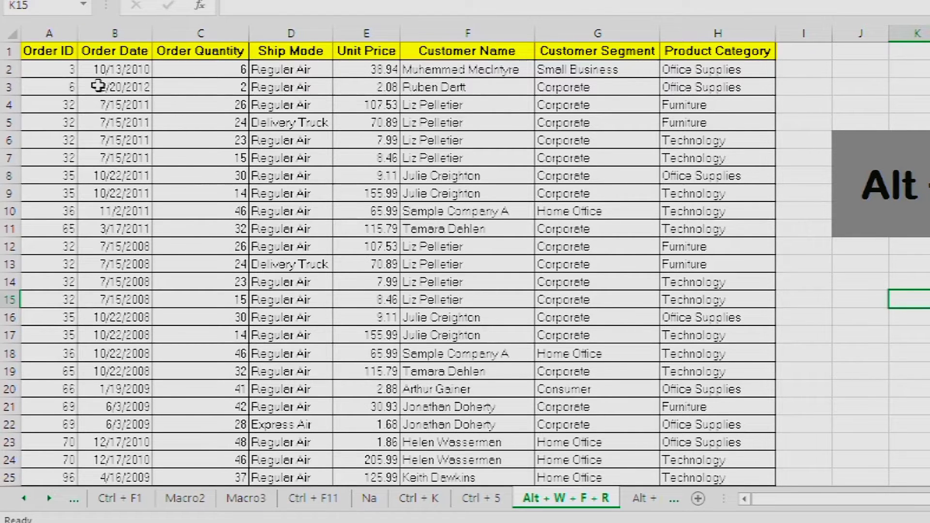
{"action": "left_click", "coordinate": [12, 108]}
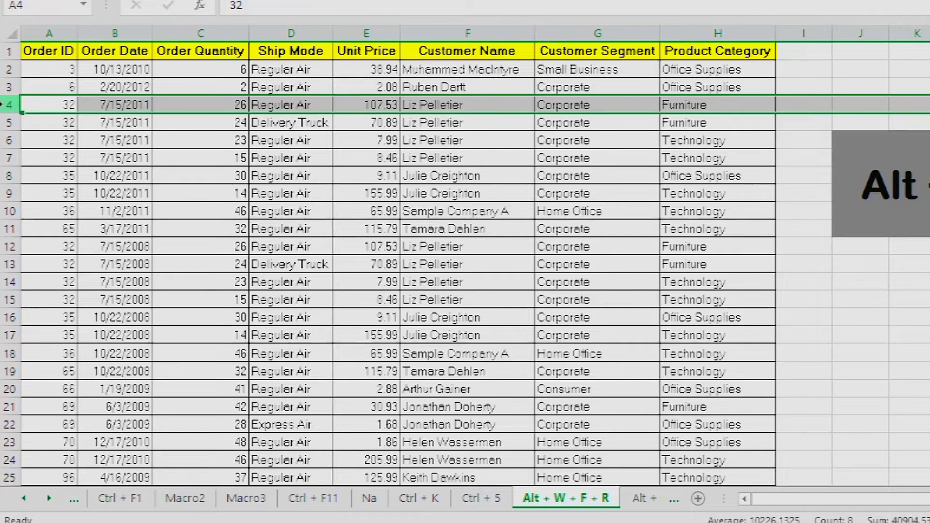
{"action": "key", "text": "alt+w"}
{"action": "key", "text": "f"}
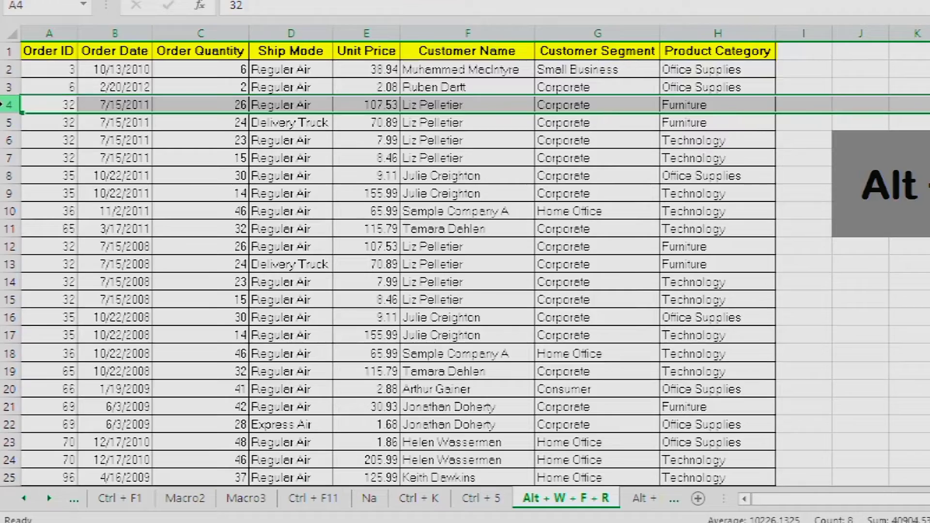
{"action": "scroll", "coordinate": [230, 290], "scroll_direction": "down", "scroll_amount": 16}
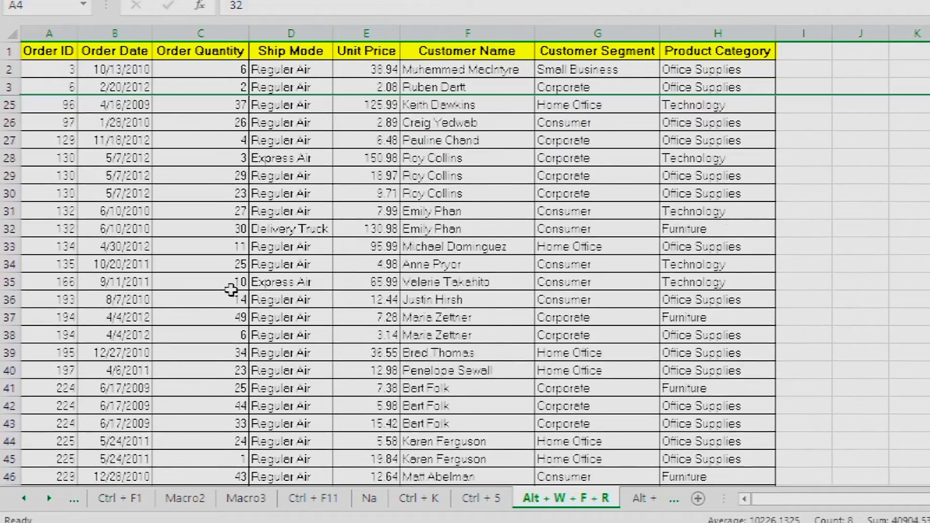
{"action": "scroll", "coordinate": [230, 290], "scroll_direction": "down", "scroll_amount": 20}
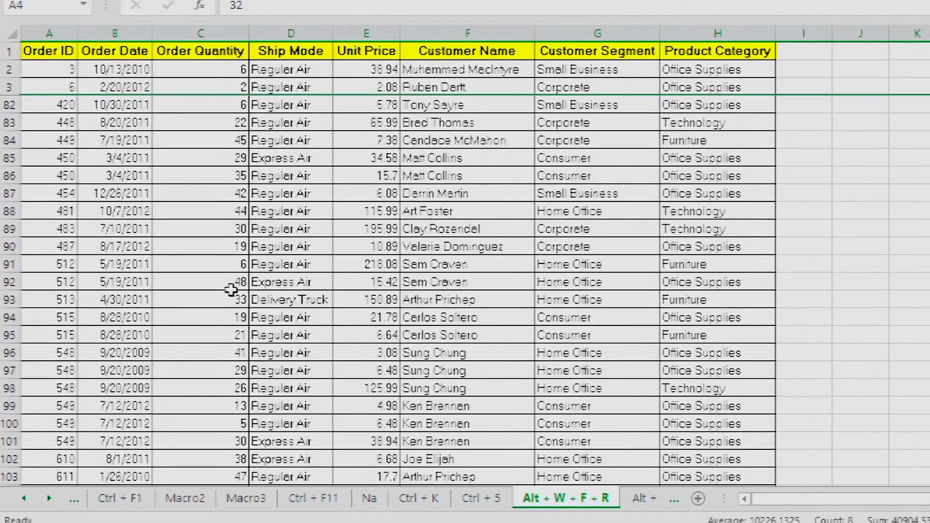
{"action": "scroll", "coordinate": [230, 290], "scroll_direction": "up", "scroll_amount": 20}
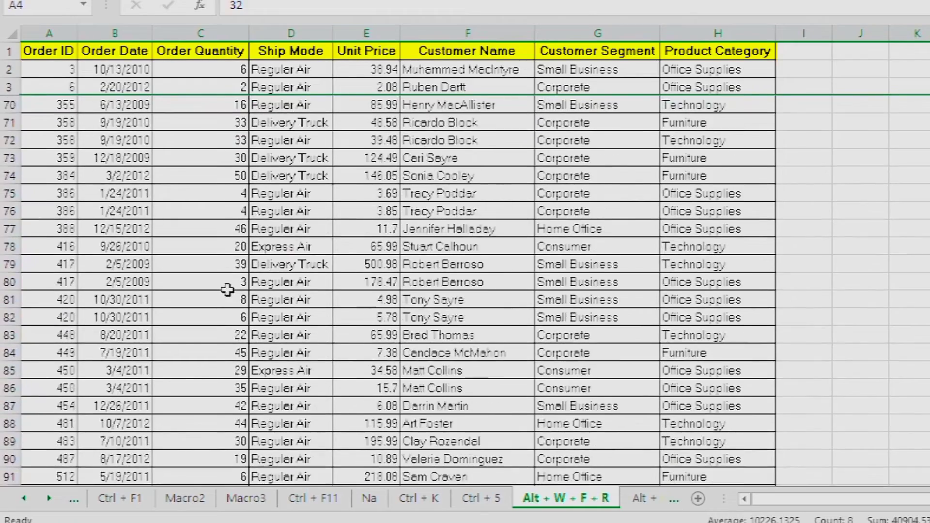
{"action": "key", "text": "ctrl"}
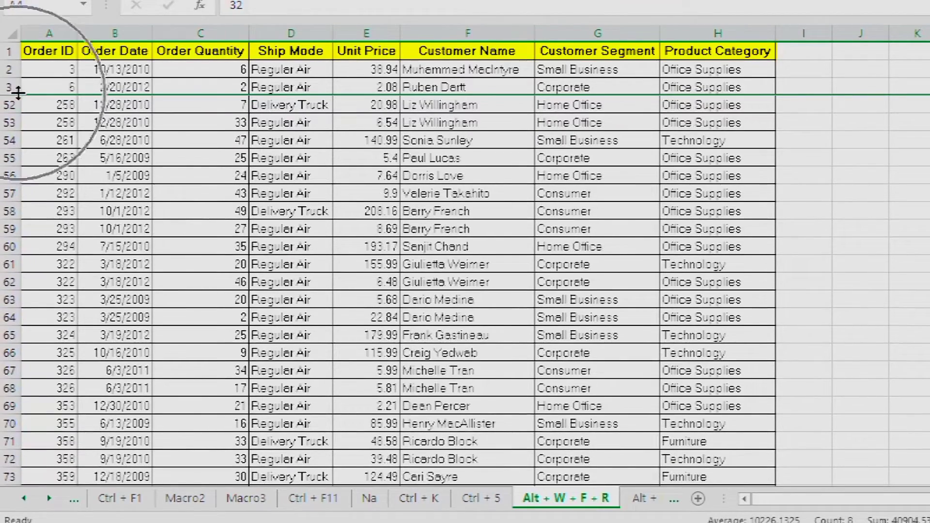
{"action": "key", "text": "ctrl"}
{"action": "scroll", "coordinate": [167, 140], "scroll_direction": "down", "scroll_amount": 6}
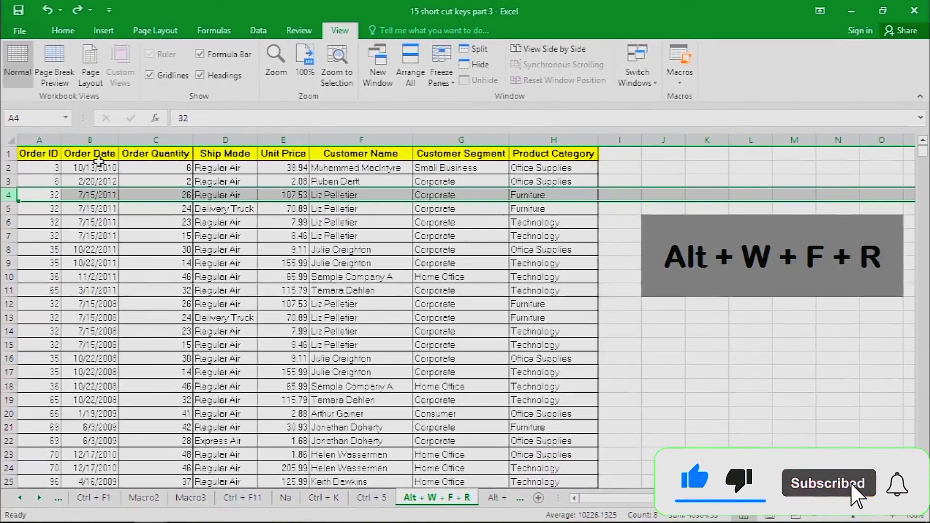
Freeze only the top header row of the order table and check it against the rows below.
{"action": "key", "text": "alt"}
{"action": "key", "text": "w"}
{"action": "key", "text": "f"}
{"action": "key", "text": "r"}
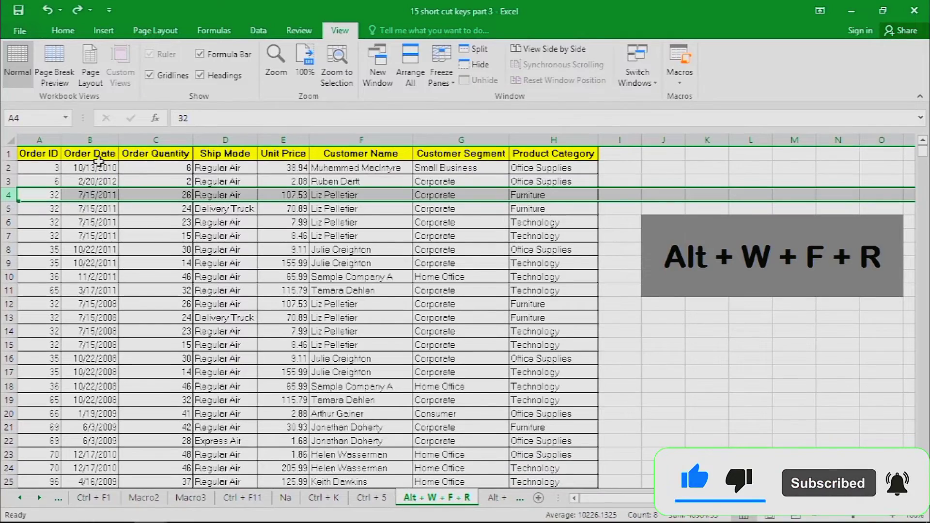
{"action": "left_click", "coordinate": [337, 287]}
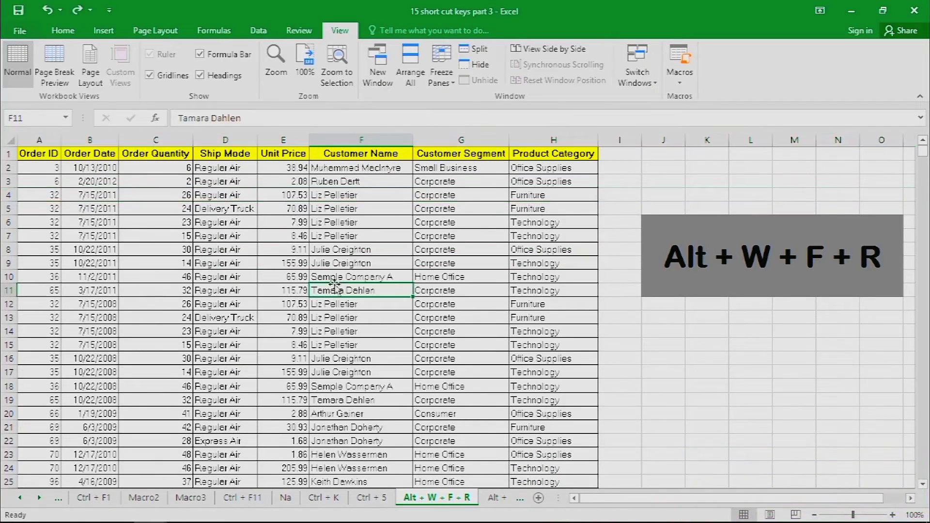
{"action": "scroll", "coordinate": [336, 286], "scroll_direction": "down", "scroll_amount": 6}
{"action": "scroll", "coordinate": [334, 285], "scroll_direction": "up", "scroll_amount": 6}
{"action": "scroll", "coordinate": [338, 277], "scroll_direction": "down", "scroll_amount": 3}
{"action": "scroll", "coordinate": [337, 275], "scroll_direction": "up", "scroll_amount": 3}
Go to the Alt + H + B + A sheet and apply all borders to the whole product table.
{"action": "key", "text": "ctrl+Page_Down"}
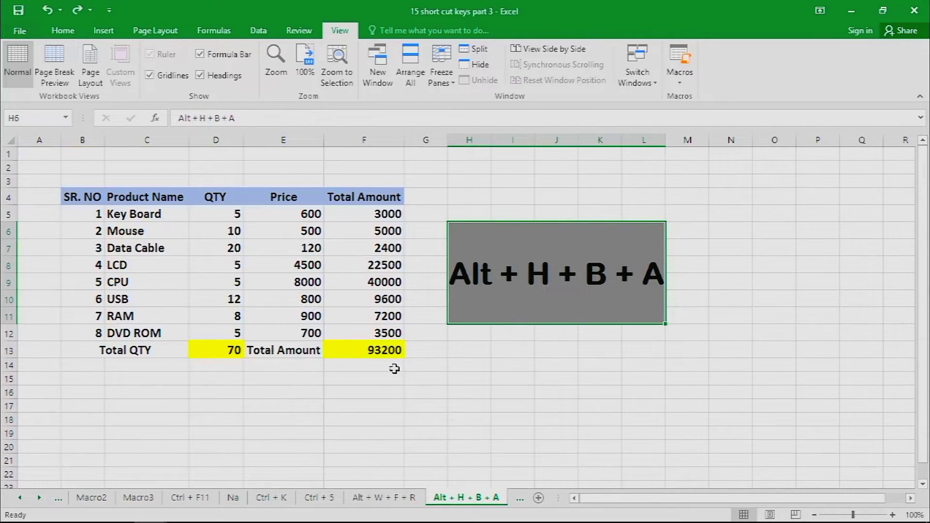
{"action": "left_click", "coordinate": [394, 369]}
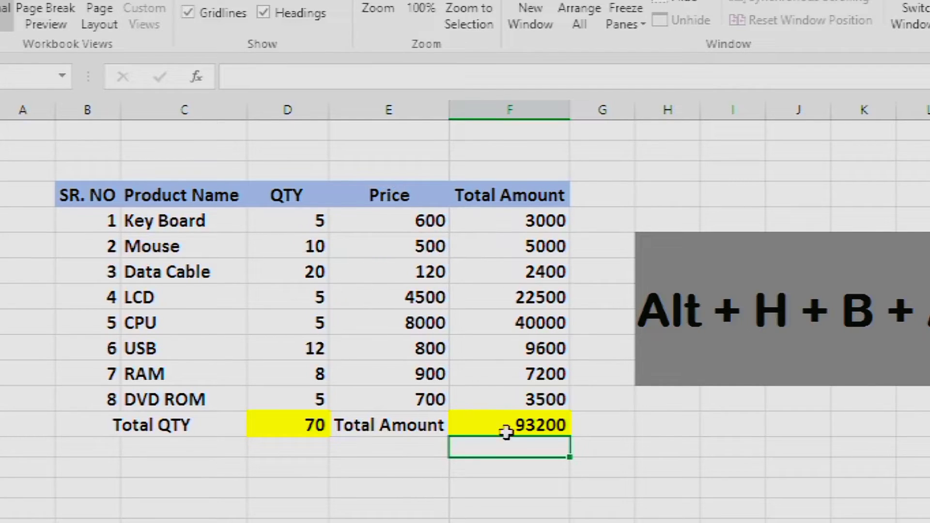
{"action": "left_click", "coordinate": [297, 293]}
{"action": "key", "text": "ctrl+a"}
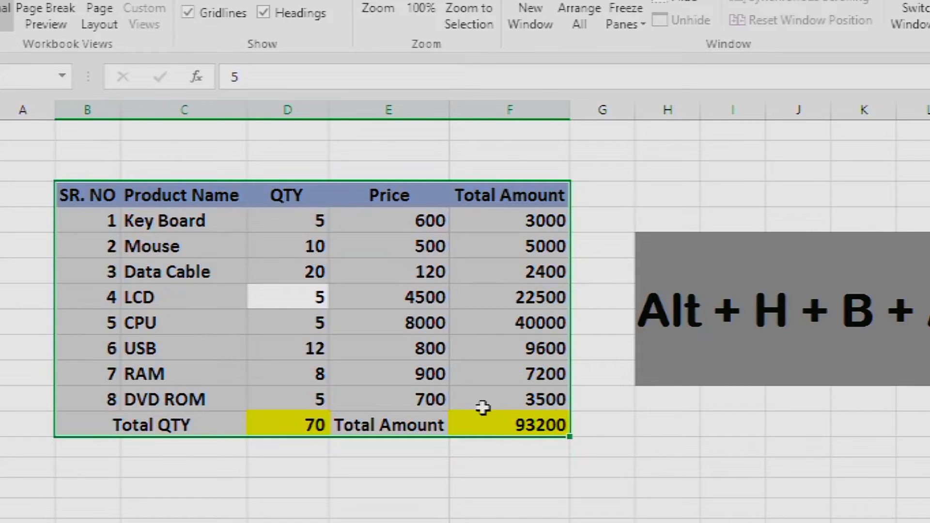
{"action": "key", "text": "alt+h"}
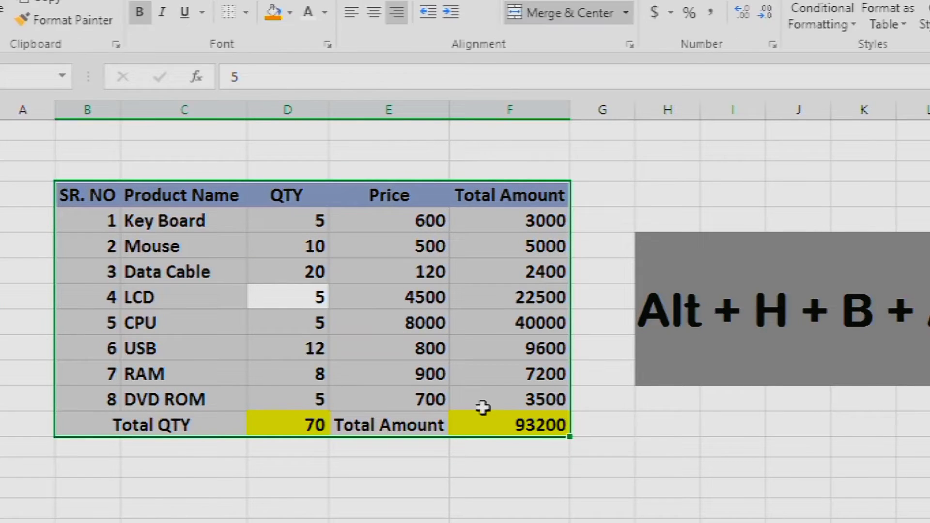
{"action": "key", "text": "b"}
{"action": "key", "text": "a"}
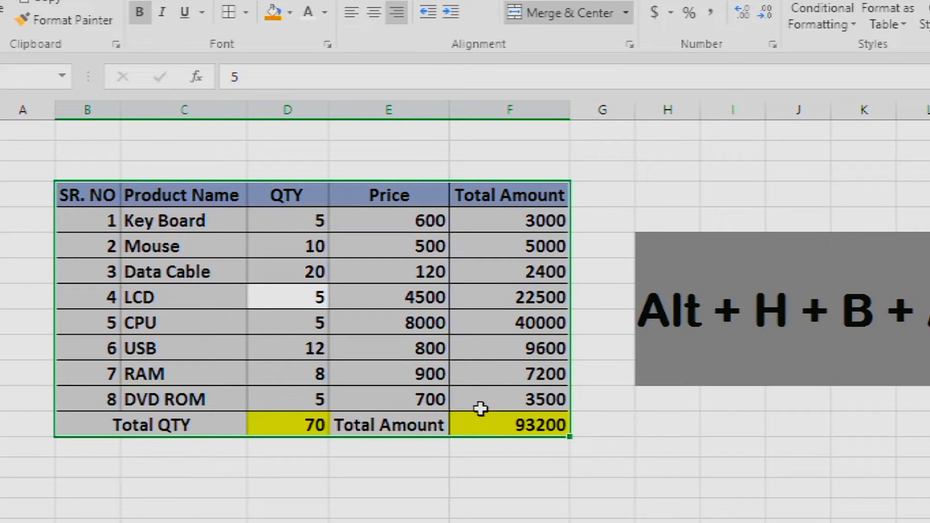
{"action": "left_click", "coordinate": [501, 482]}
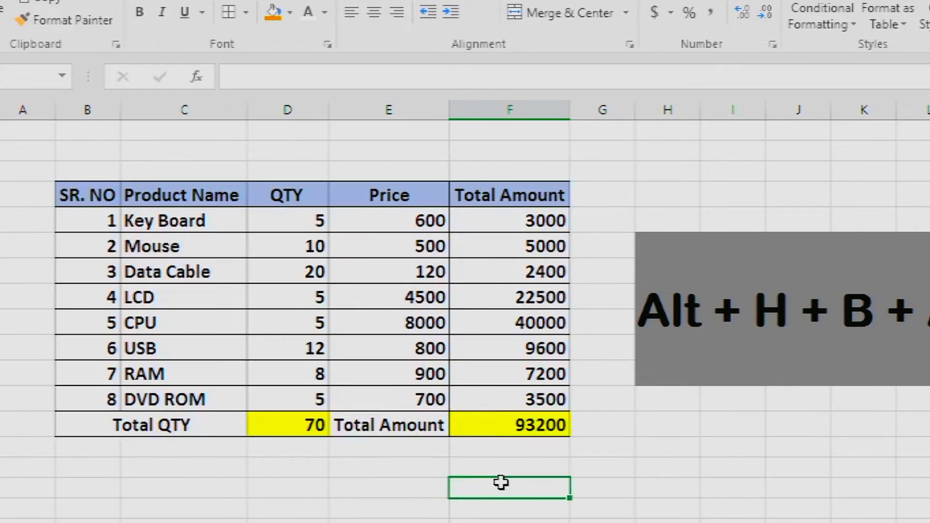
Clear all borders from the whole product table.
{"action": "left_click", "coordinate": [255, 343]}
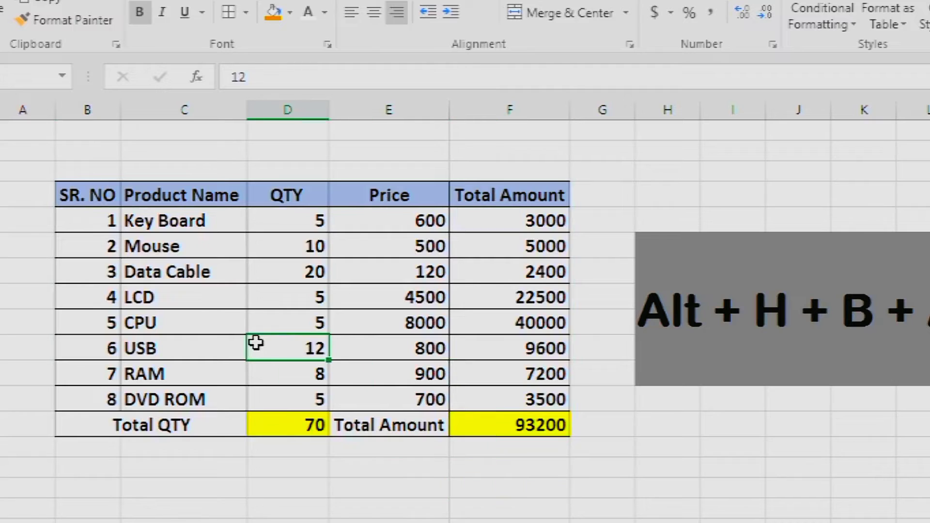
{"action": "left_click", "coordinate": [371, 281]}
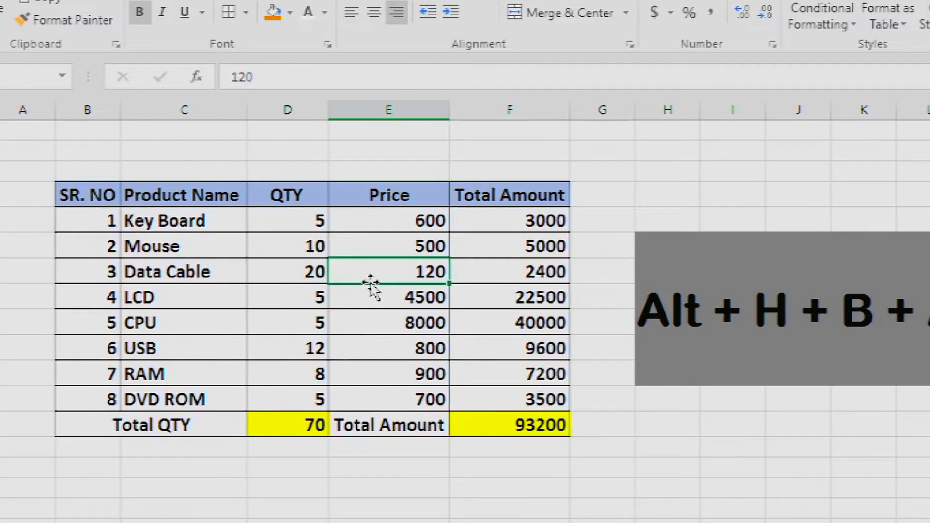
{"action": "key", "text": "ctrl+a"}
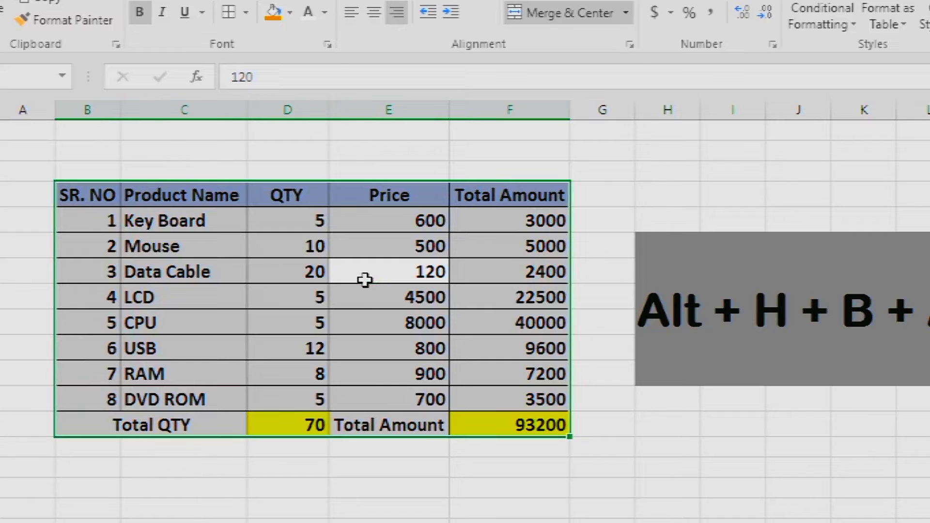
{"action": "key", "text": "alt+h"}
{"action": "key", "text": "b"}
{"action": "key", "text": "a"}
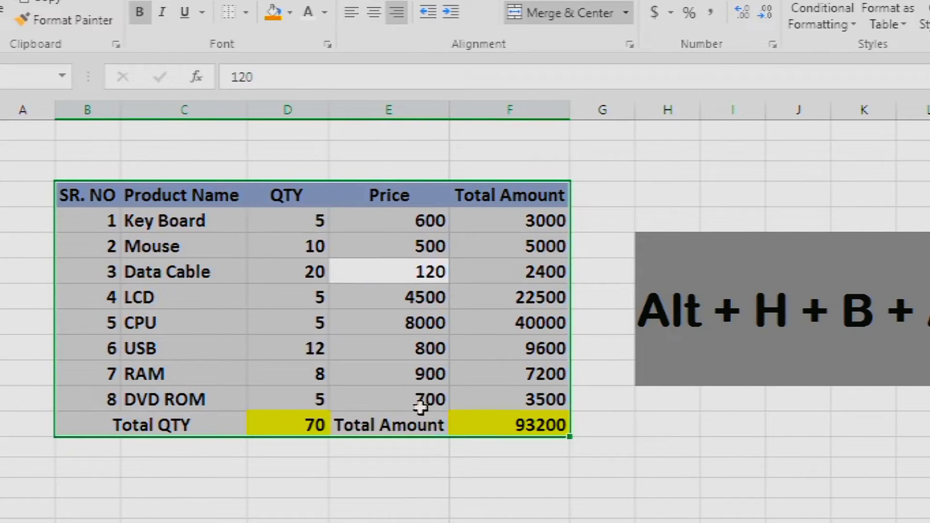
{"action": "left_click", "coordinate": [439, 509]}
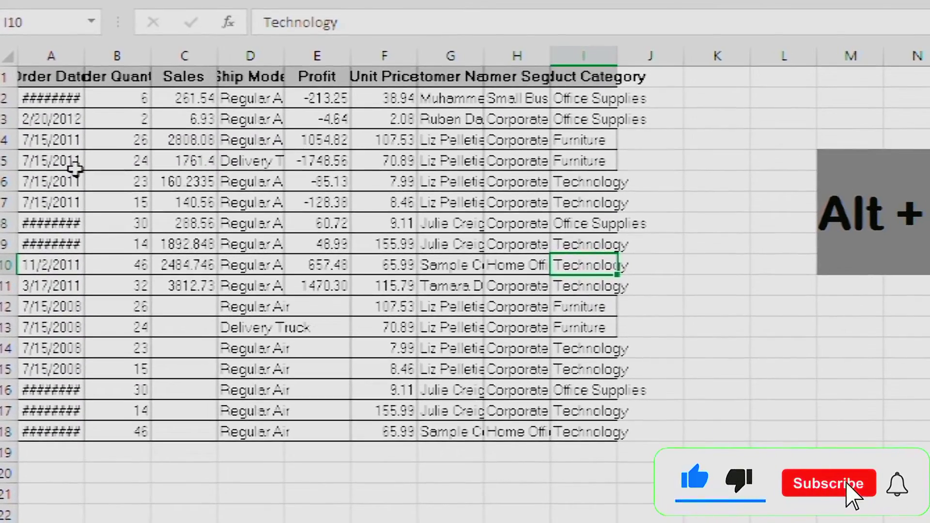
Fit the Order Date column to its contents, and autofit the widths of all columns in the order table.
{"action": "double_click", "coordinate": [85, 55]}
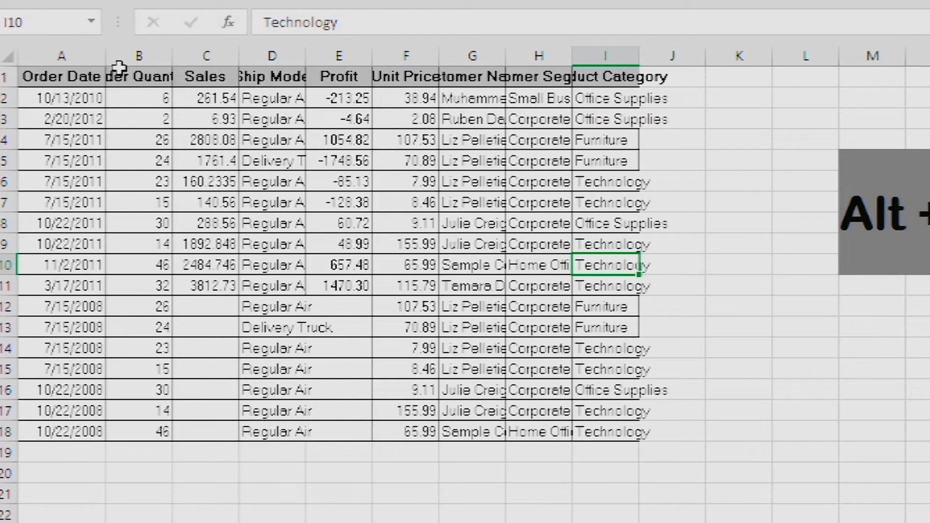
{"action": "left_click", "coordinate": [314, 206]}
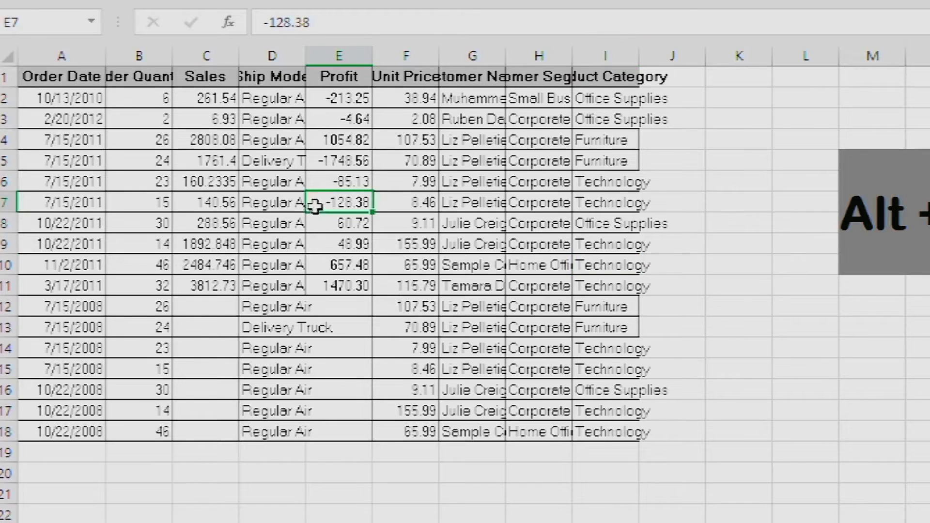
{"action": "key", "text": "ctrl+a"}
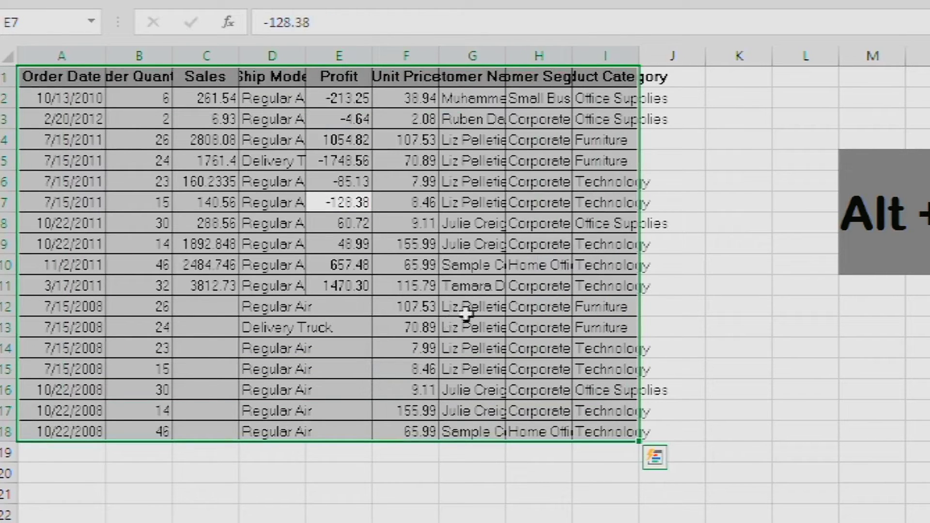
{"action": "key", "text": "alt+h"}
{"action": "key", "text": "o"}
{"action": "key", "text": "i"}
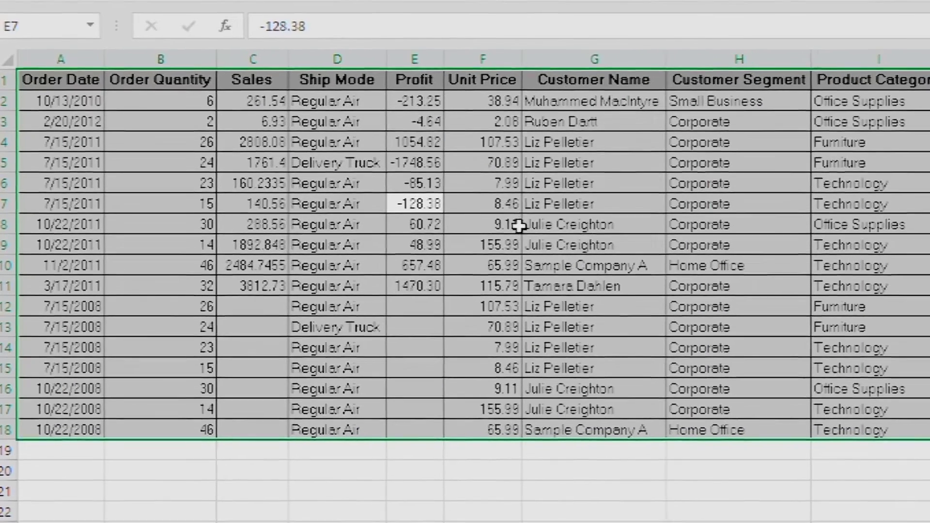
{"action": "left_click", "coordinate": [531, 223]}
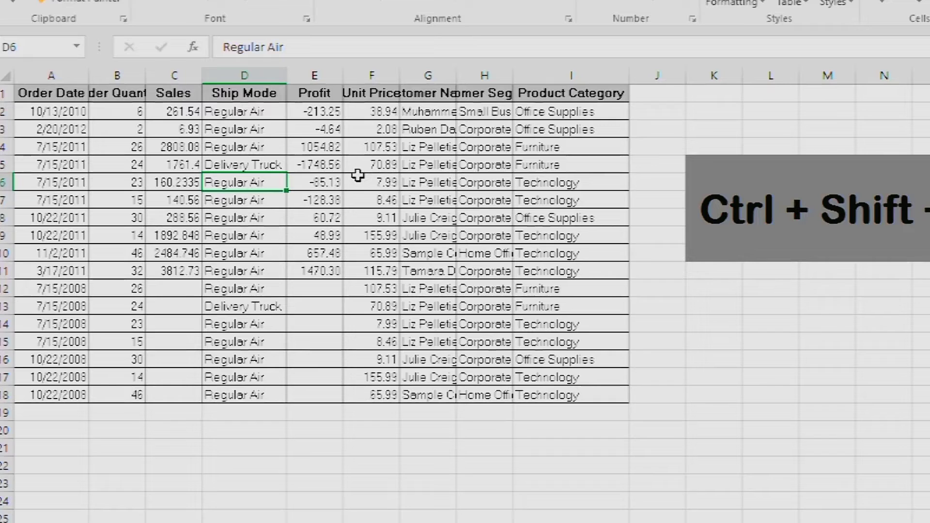
Examine the options for inserting cells, a row or a column at the Ship Mode cell D4, and cancel without inserting.
{"action": "left_click", "coordinate": [233, 145]}
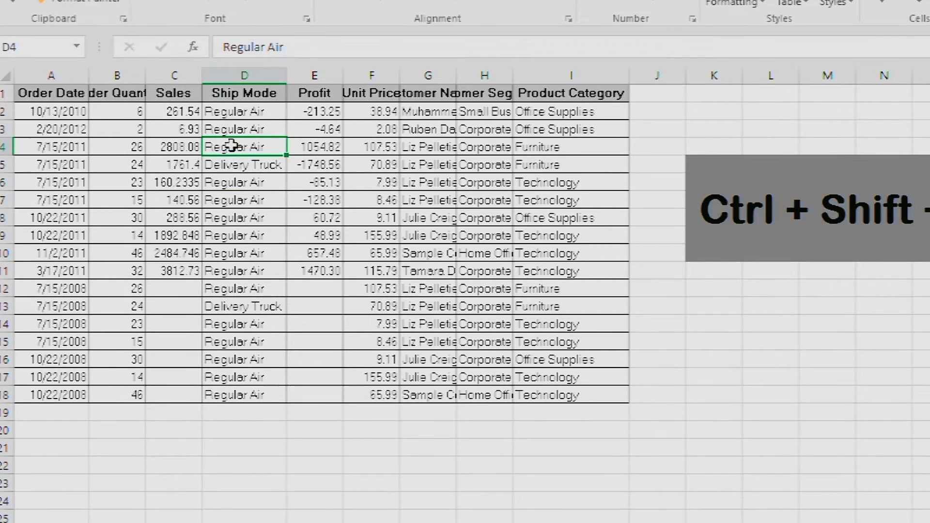
{"action": "key", "text": "ctrl"}
{"action": "key", "text": "ctrl"}
{"action": "key", "text": "ctrl"}
{"action": "key", "text": "ctrl+shift+plus"}
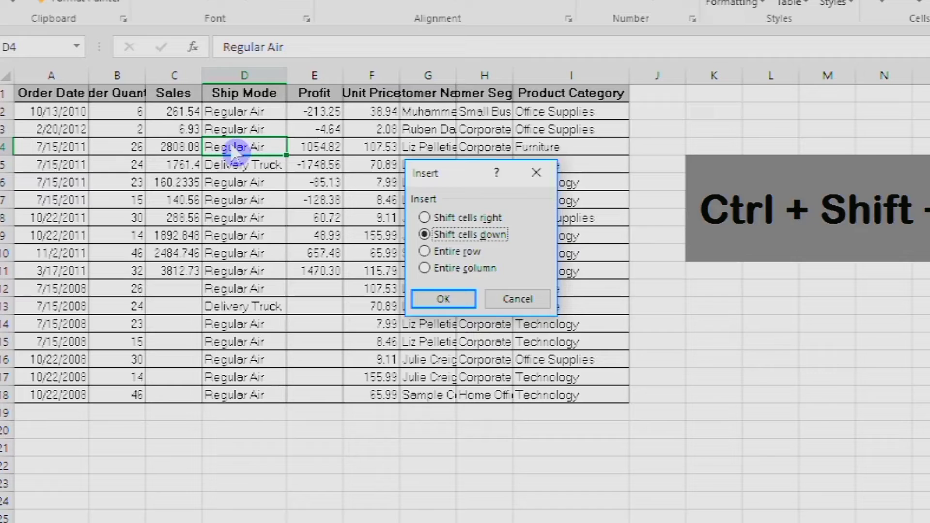
{"action": "left_click_drag", "start_coordinate": [475, 183], "coordinate": [356, 141]}
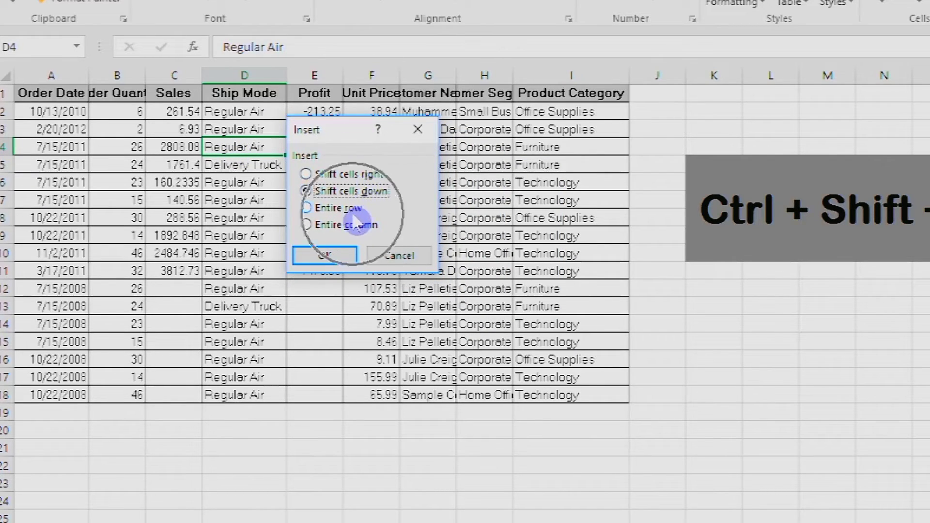
{"action": "left_click", "coordinate": [315, 207]}
{"action": "left_click", "coordinate": [320, 191]}
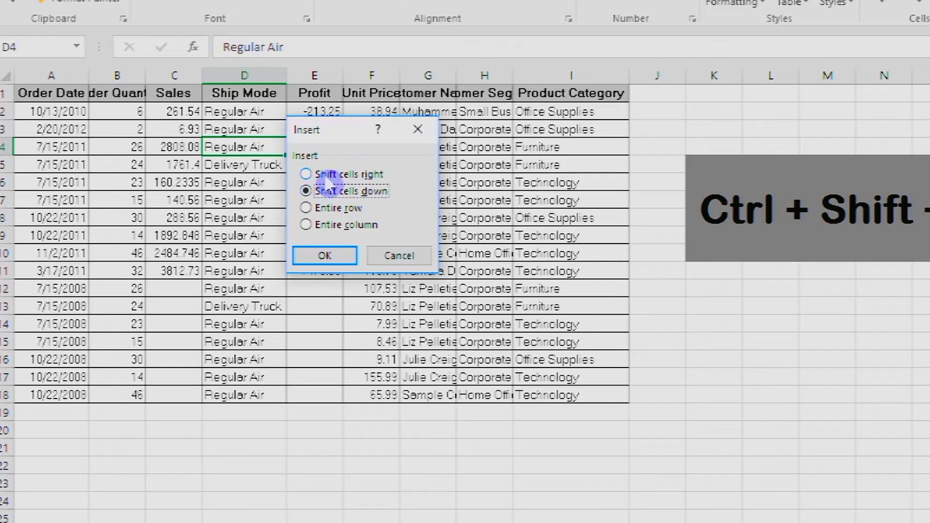
{"action": "left_click", "coordinate": [322, 174]}
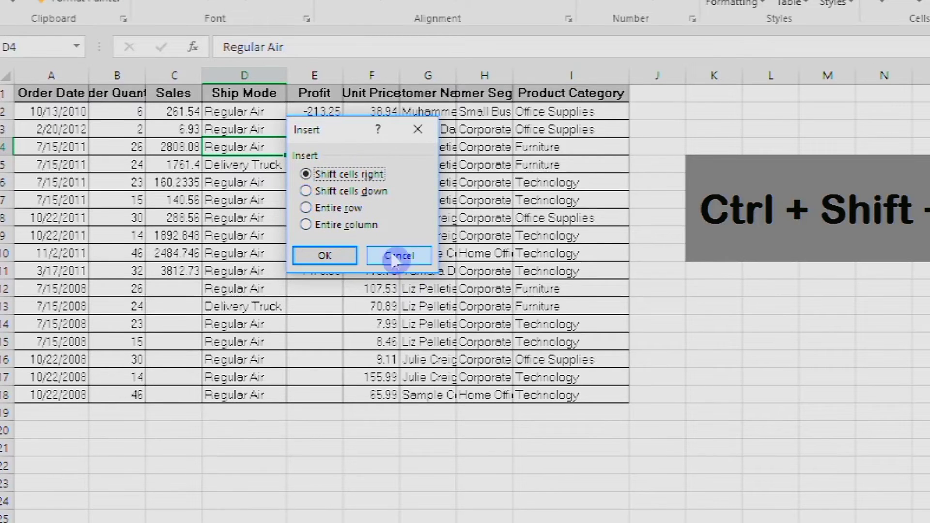
{"action": "left_click", "coordinate": [386, 264]}
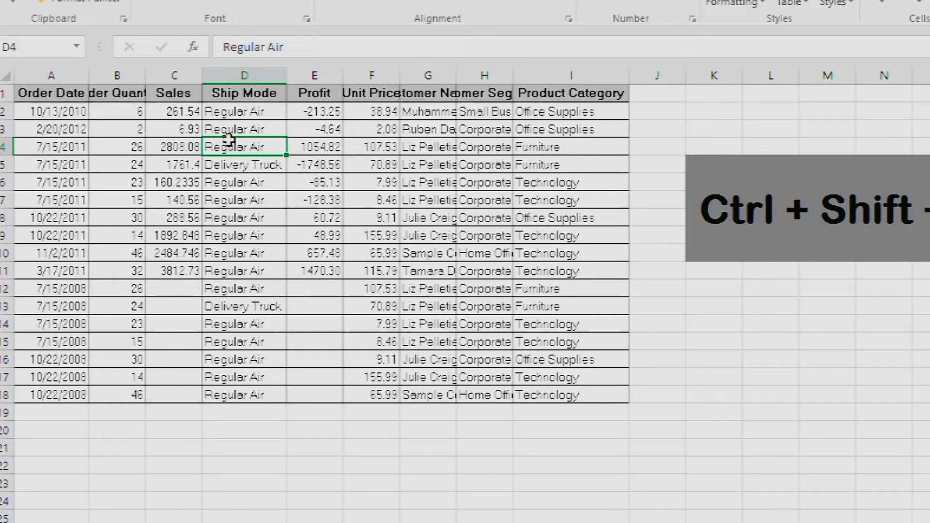
Insert two blank columns before the Ship Mode column of the order table.
{"action": "key", "text": "ctrl+space"}
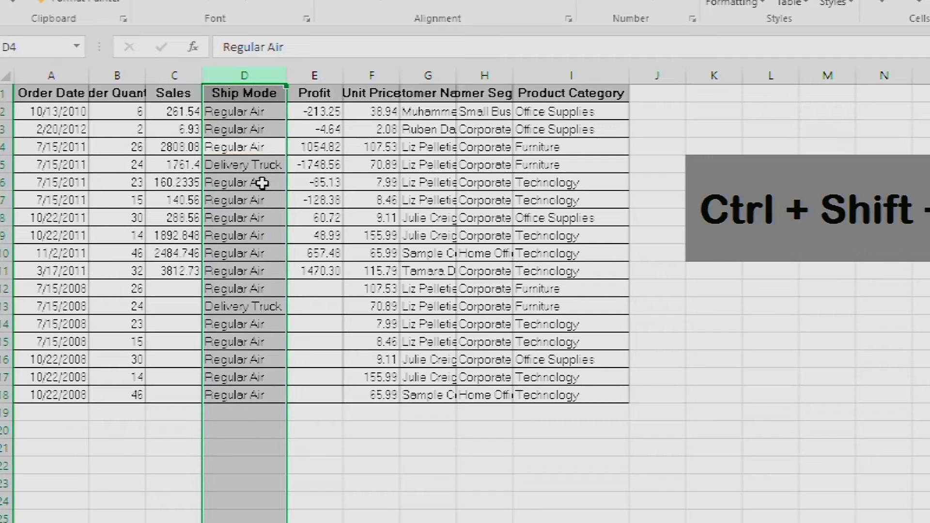
{"action": "key", "text": "ctrl+shift+plus"}
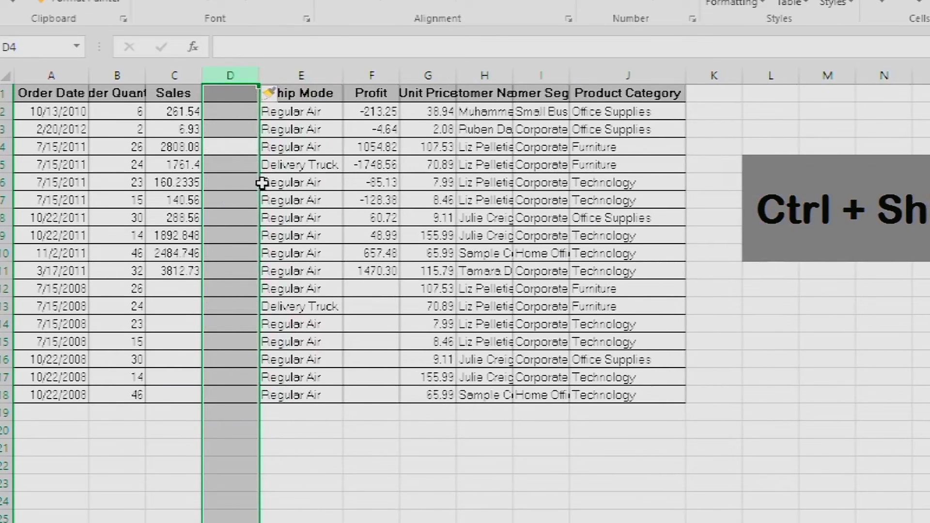
{"action": "key", "text": "ctrl+shift+plus"}
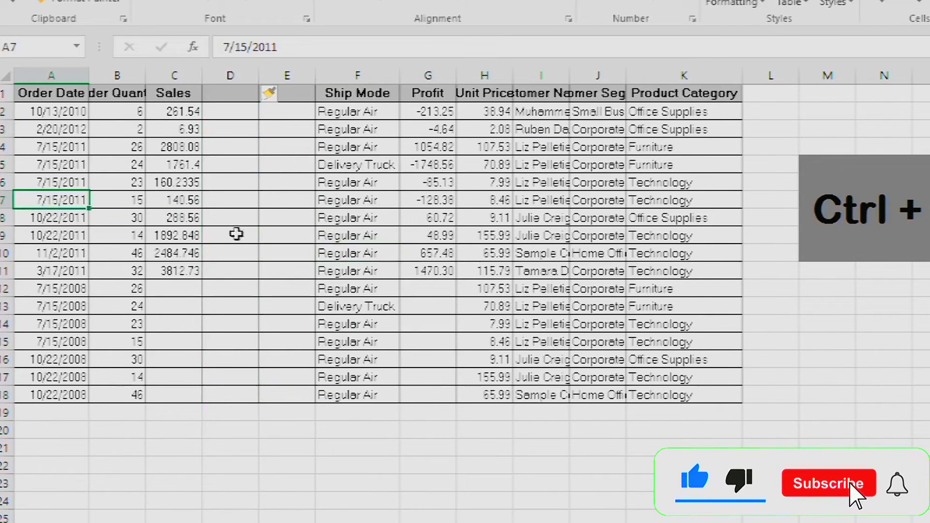
Insert five blank rows above the 3/17/2011 order in row 11 of the order table.
{"action": "left_click", "coordinate": [192, 200]}
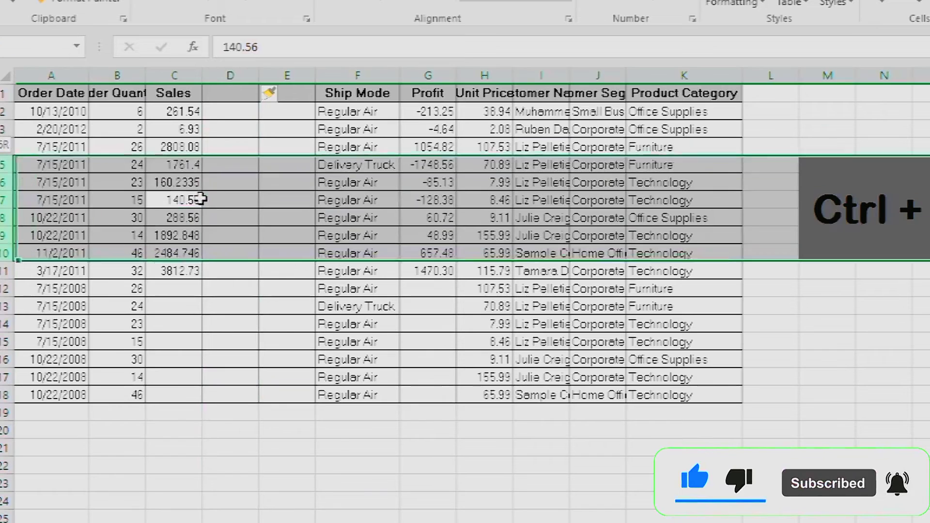
{"action": "left_click", "coordinate": [303, 308]}
{"action": "left_click", "coordinate": [67, 267]}
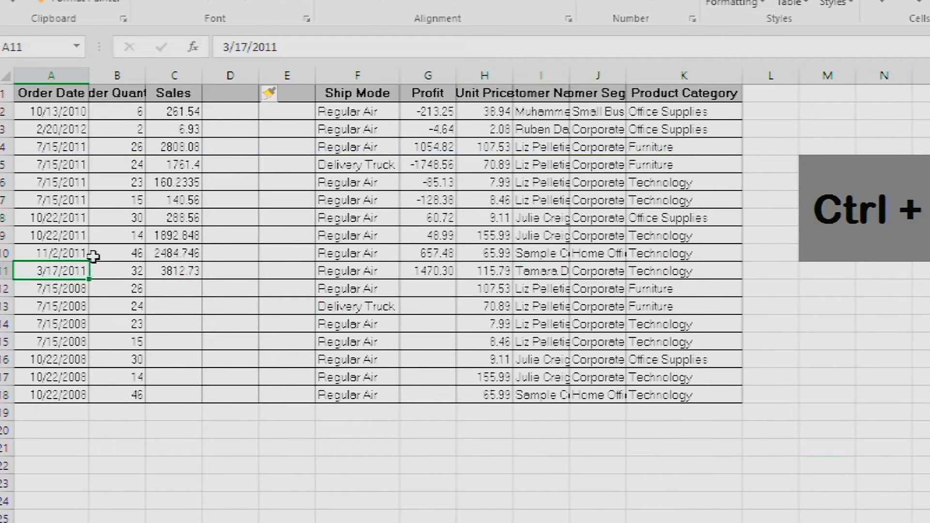
{"action": "key", "text": "shift+space"}
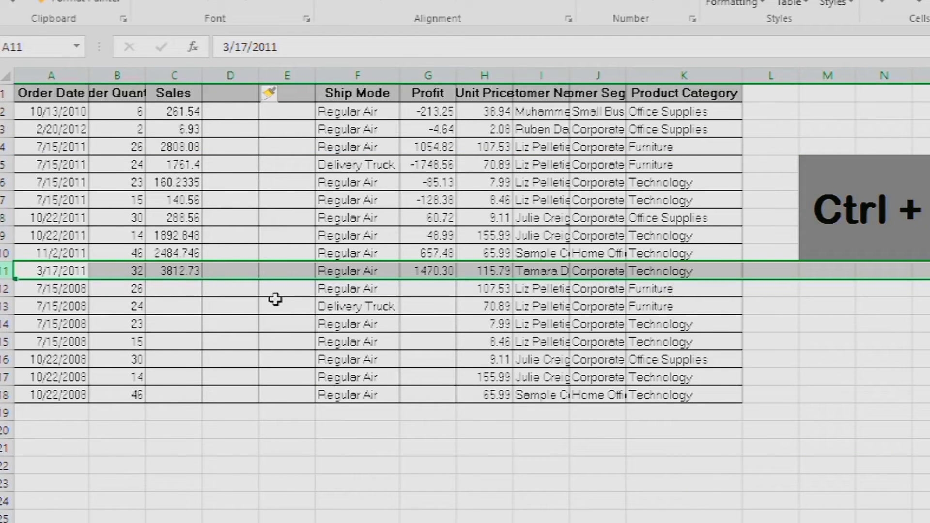
{"action": "key", "text": "ctrl+plus"}
{"action": "key", "text": "ctrl+plus"}
{"action": "key", "text": "ctrl+plus"}
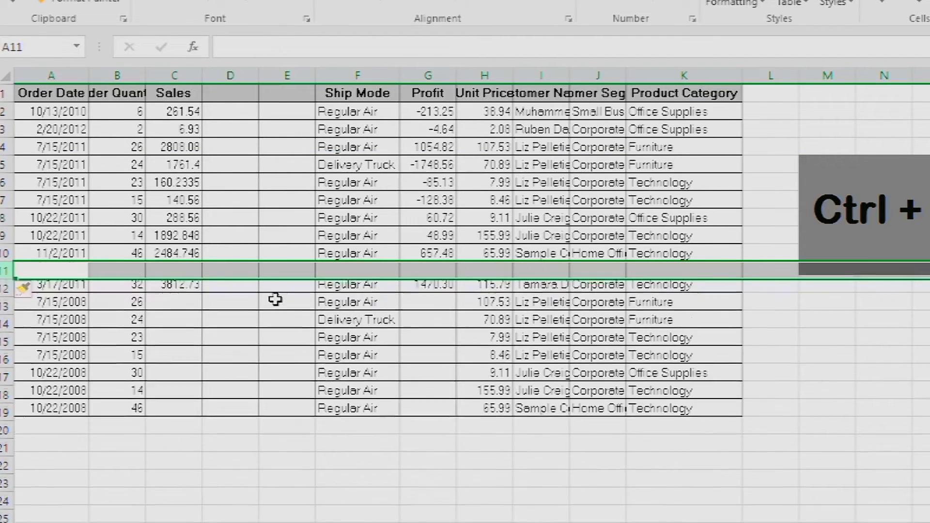
{"action": "key", "text": "ctrl+plus"}
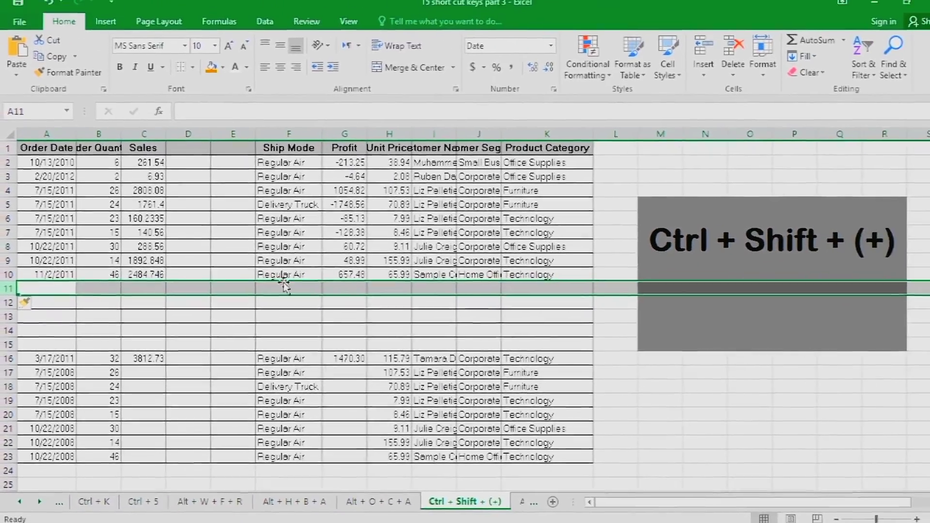
{"action": "left_click", "coordinate": [389, 358]}
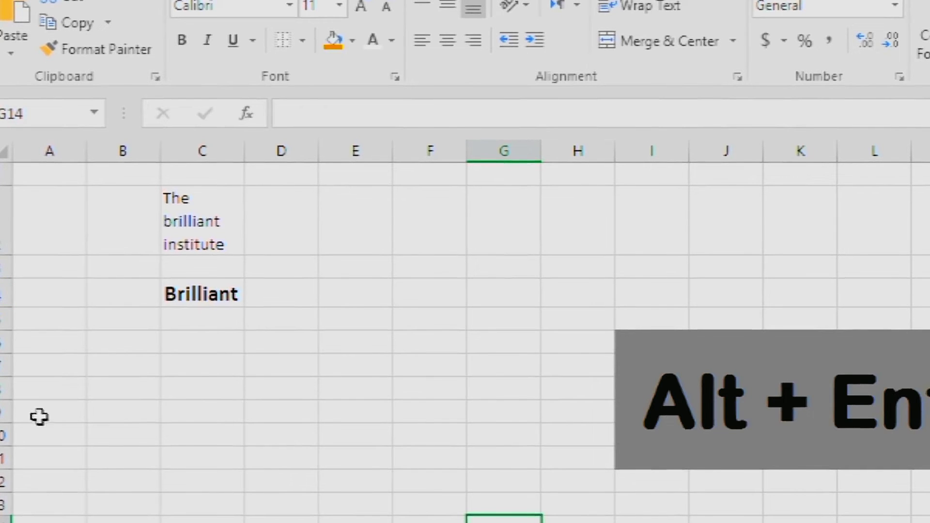
Add a line break after "Brilliant" in cell C4 and enter "computer" on the second line of the same cell.
{"action": "left_click", "coordinate": [223, 295]}
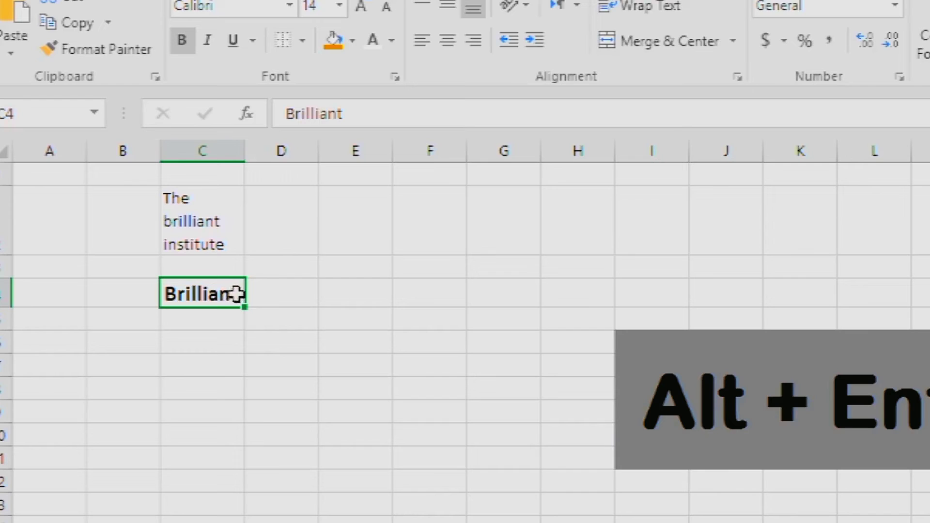
{"action": "double_click", "coordinate": [232, 295]}
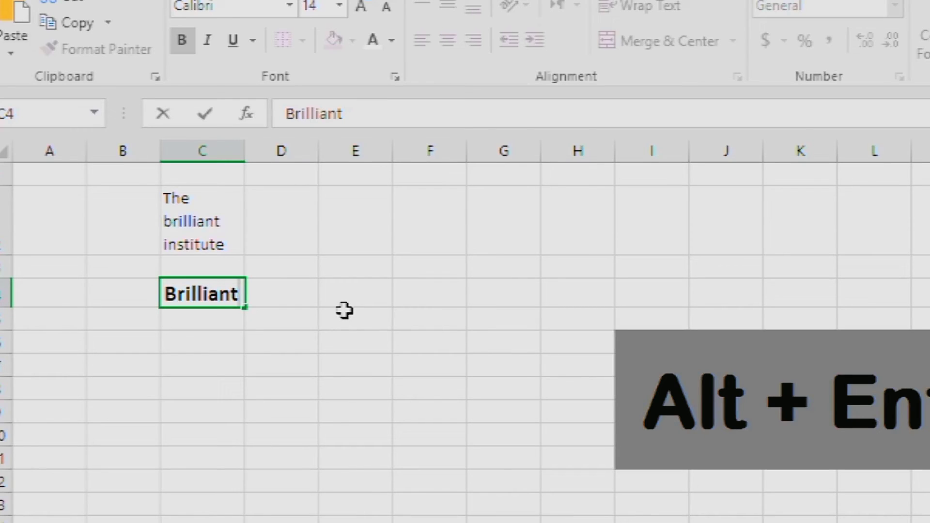
{"action": "key", "text": "alt+Return"}
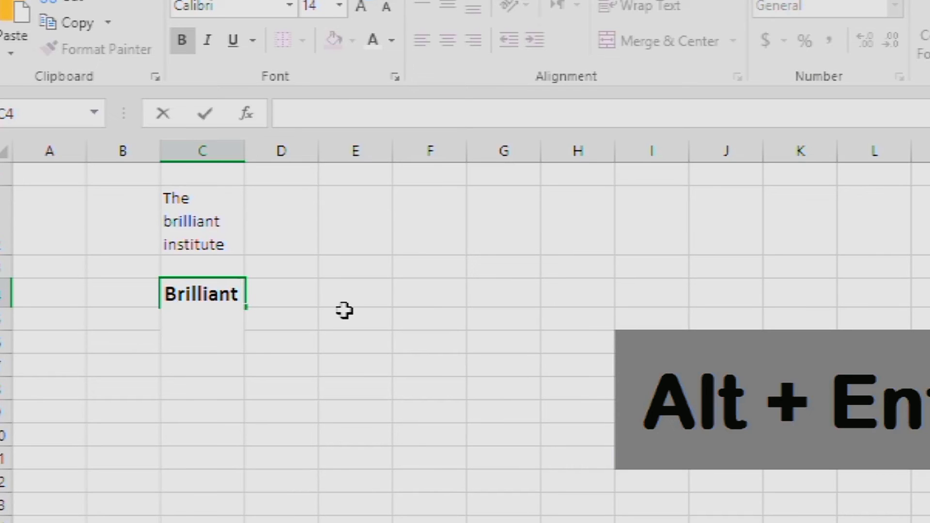
{"action": "type", "text": "comp"}
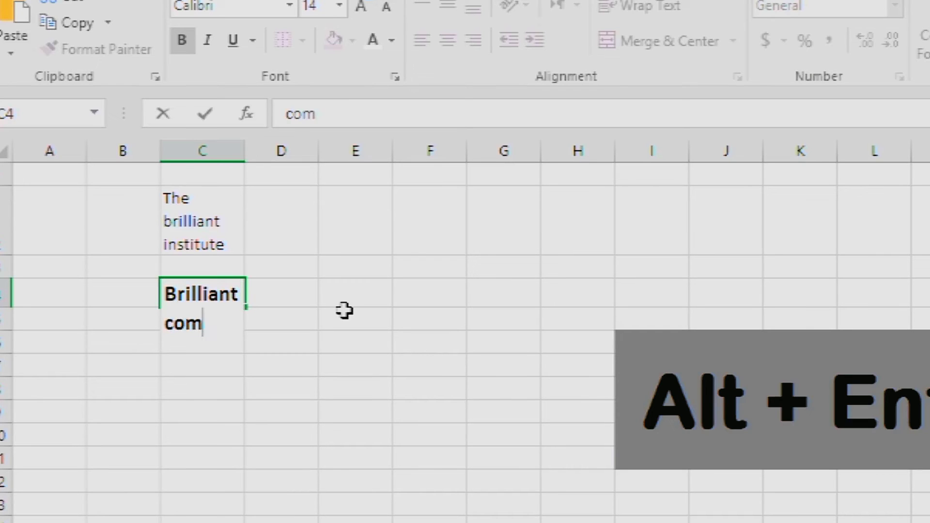
{"action": "type", "text": "uter"}
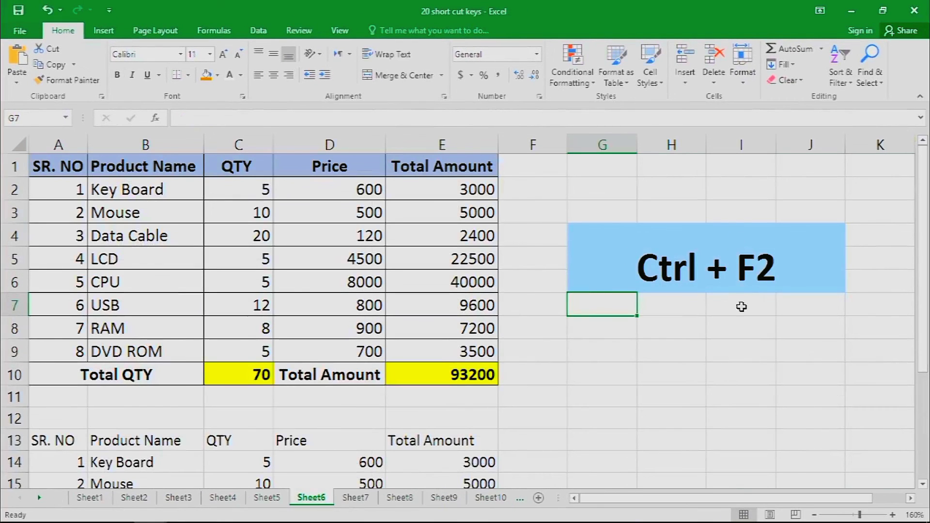
Open the print preview of the product table on Sheet6, and show the Subscribe For More Shortcuts sheet in the 15 short cut keys part 3 workbook.
{"action": "left_click", "coordinate": [727, 282]}
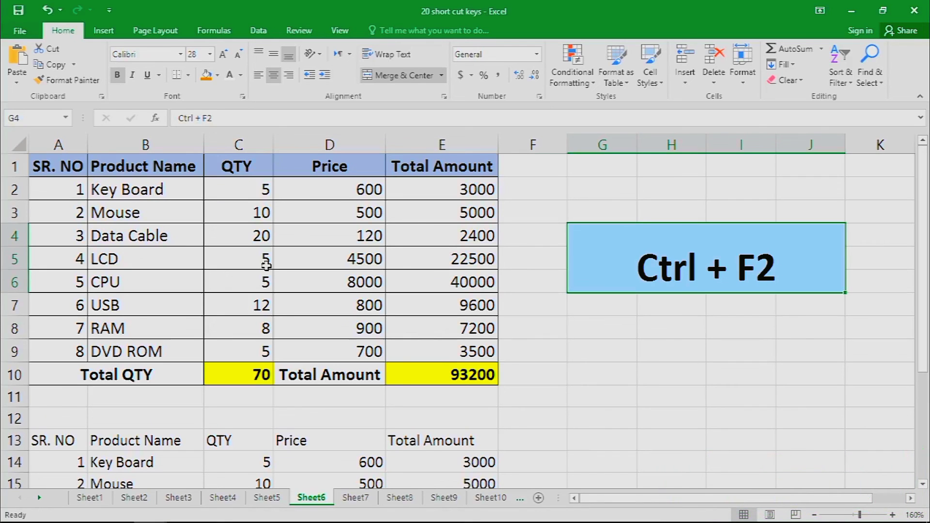
{"action": "key", "text": "ctrl+F2"}
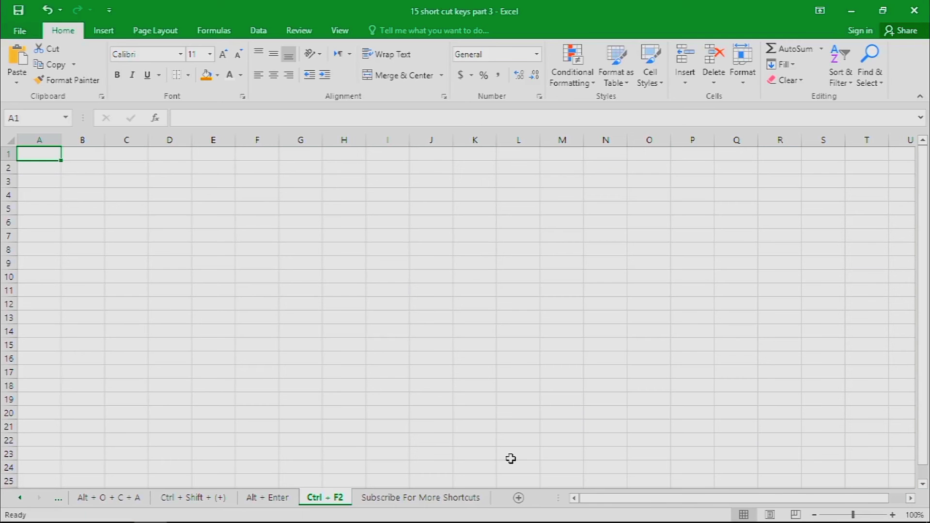
{"action": "key", "text": "ctrl+Page_Down"}
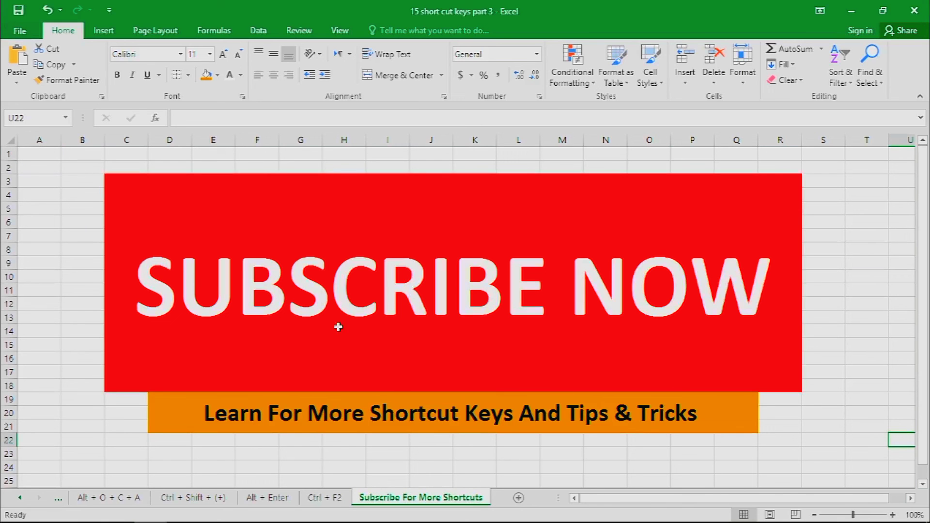